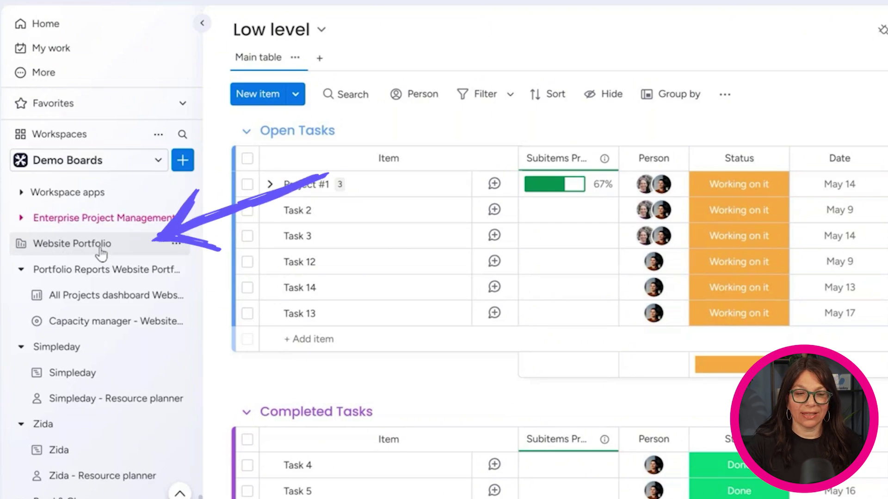
Step: Open the Website Portfolio board, scan its Projects table and try reordering the Zida and Simpleday rows
{"action": "left_click", "coordinate": [60, 244]}
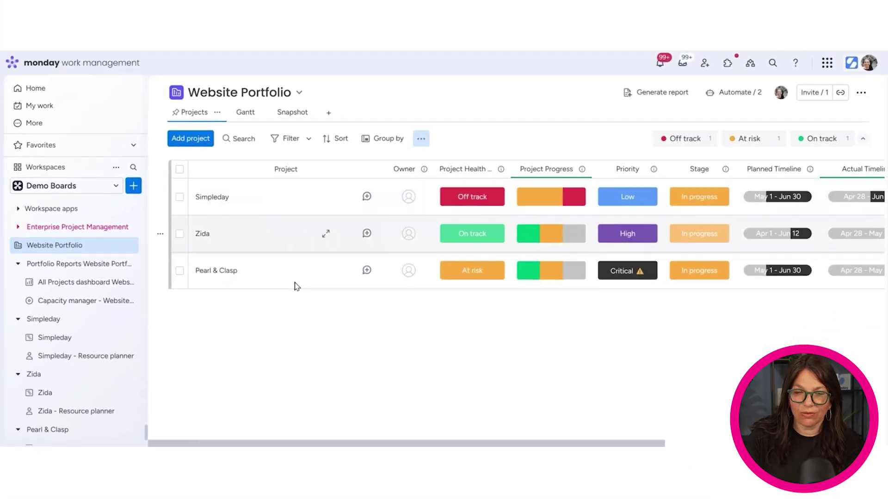
{"action": "scroll", "coordinate": [416, 216], "scroll_direction": "right", "scroll_amount": 3}
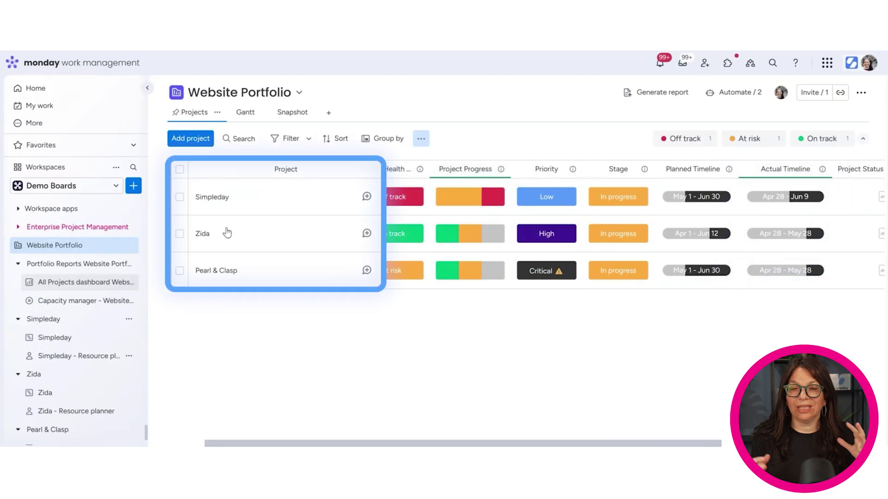
{"action": "left_click_drag", "start_coordinate": [227, 232], "coordinate": [244, 258]}
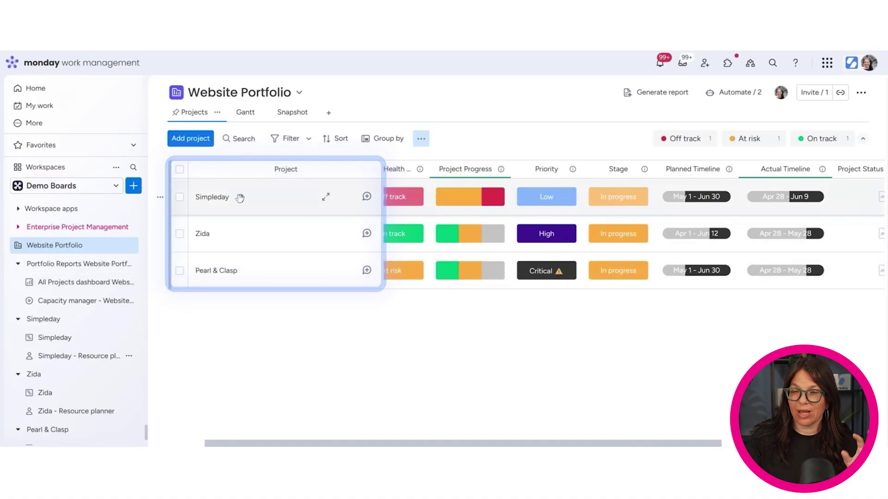
{"action": "left_click_drag", "start_coordinate": [285, 227], "coordinate": [600, 195]}
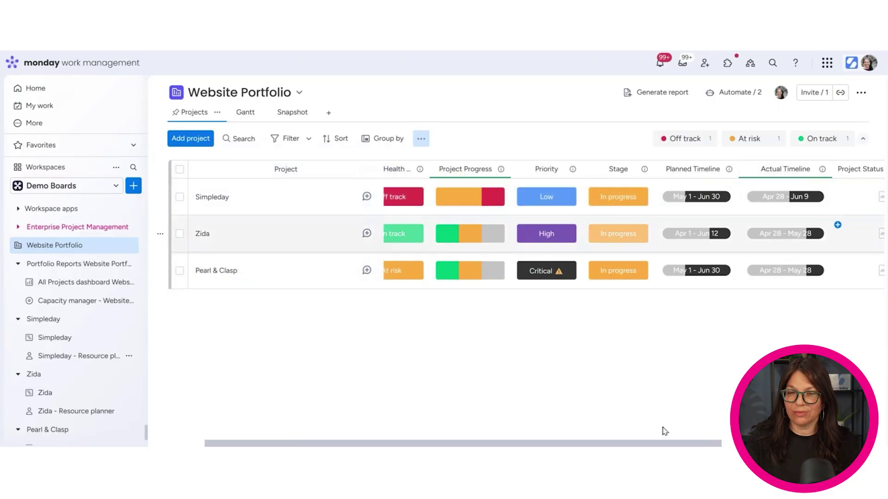
{"action": "scroll", "coordinate": [665, 431], "scroll_direction": "right", "scroll_amount": 3}
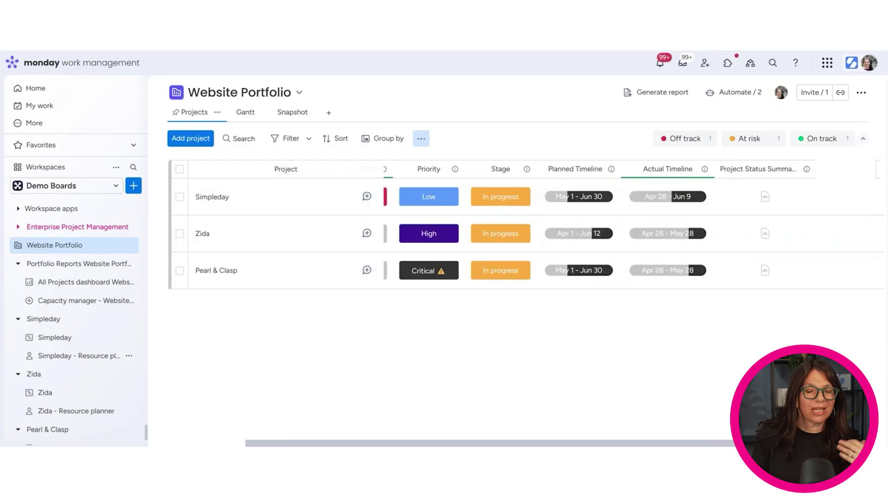
{"action": "scroll", "coordinate": [614, 365], "scroll_direction": "left", "scroll_amount": 5}
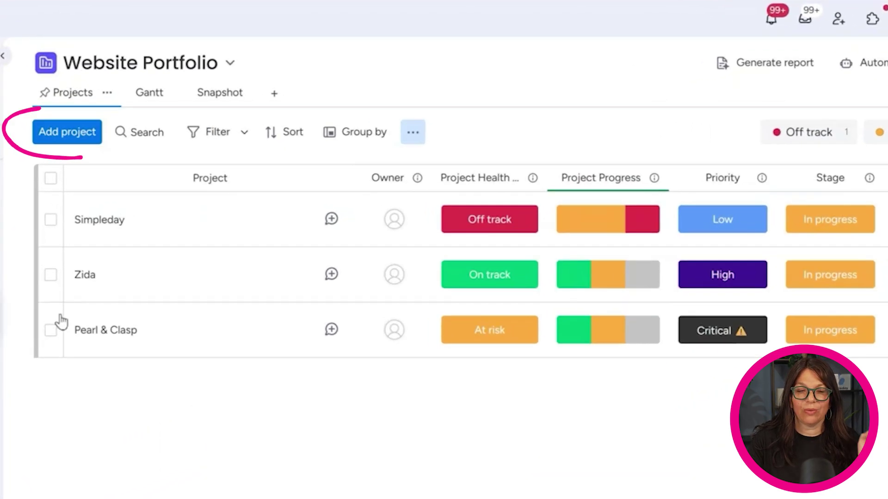
Step: Create a new portfolio project named SD Website from the Standard project template
{"action": "left_click", "coordinate": [58, 139]}
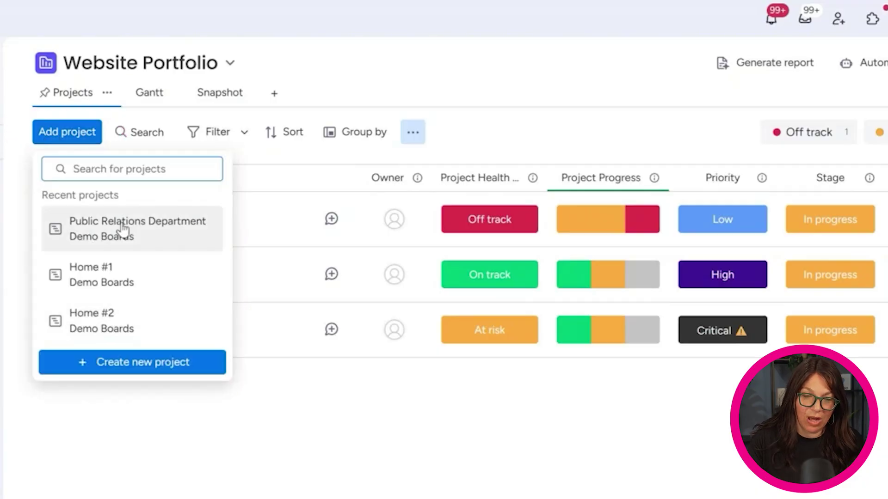
{"action": "left_click", "coordinate": [151, 363]}
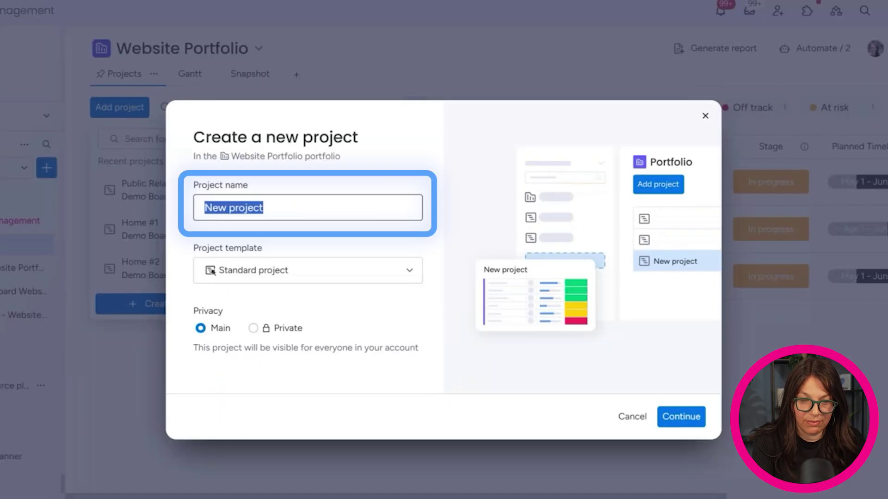
{"action": "type", "text": "SD Web"}
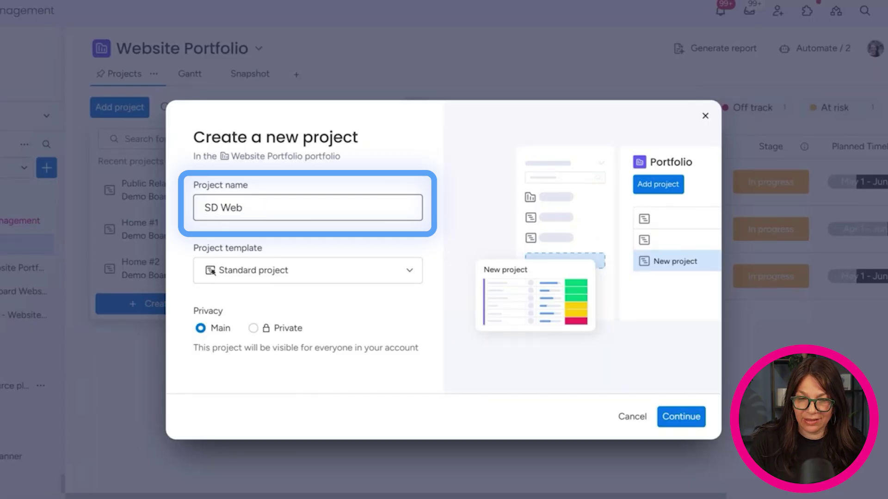
{"action": "type", "text": "site"}
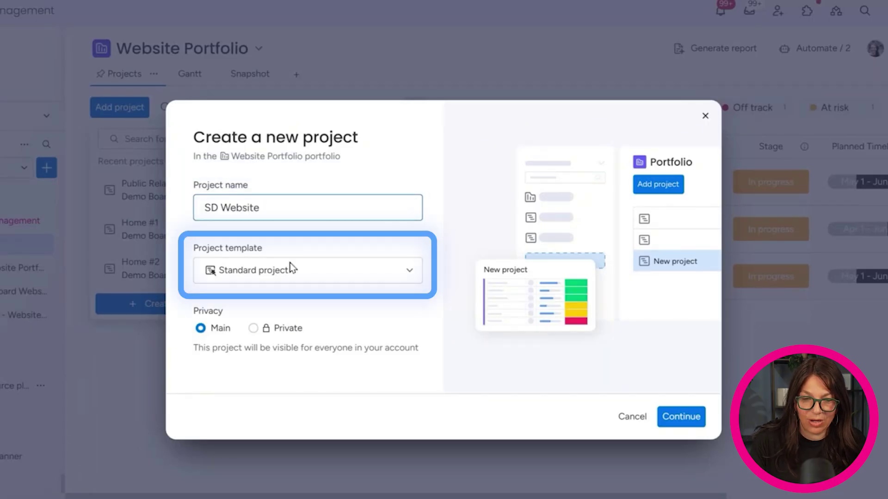
{"action": "left_click", "coordinate": [257, 278]}
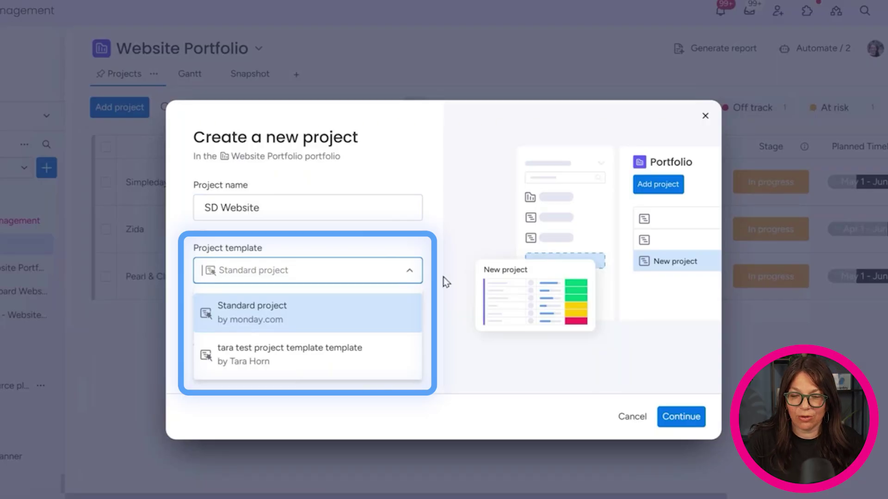
{"action": "left_click", "coordinate": [189, 348]}
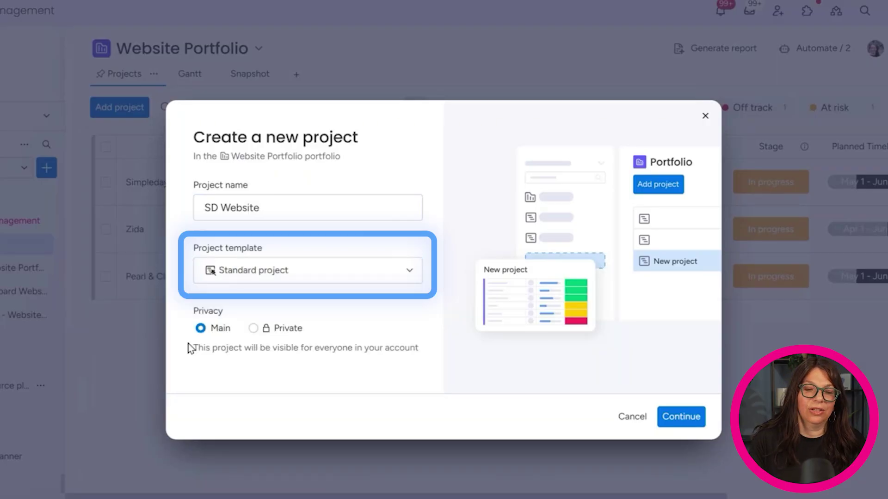
{"action": "left_click", "coordinate": [681, 417]}
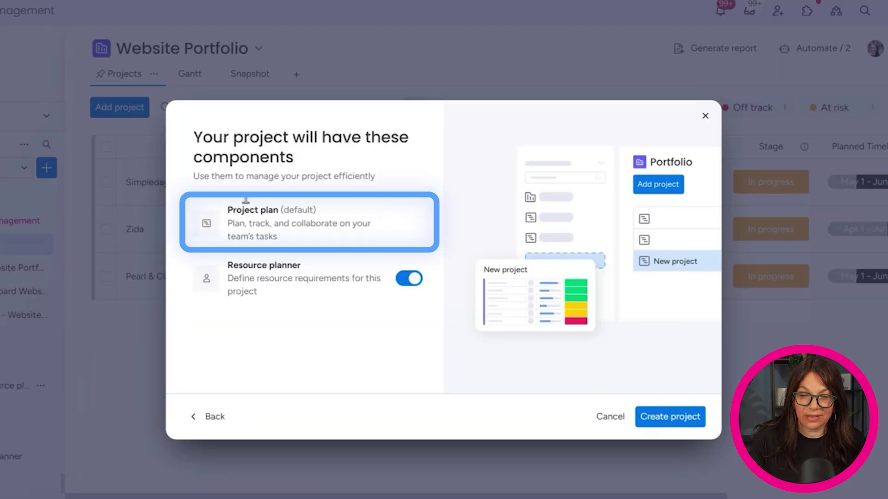
{"action": "left_click", "coordinate": [649, 420]}
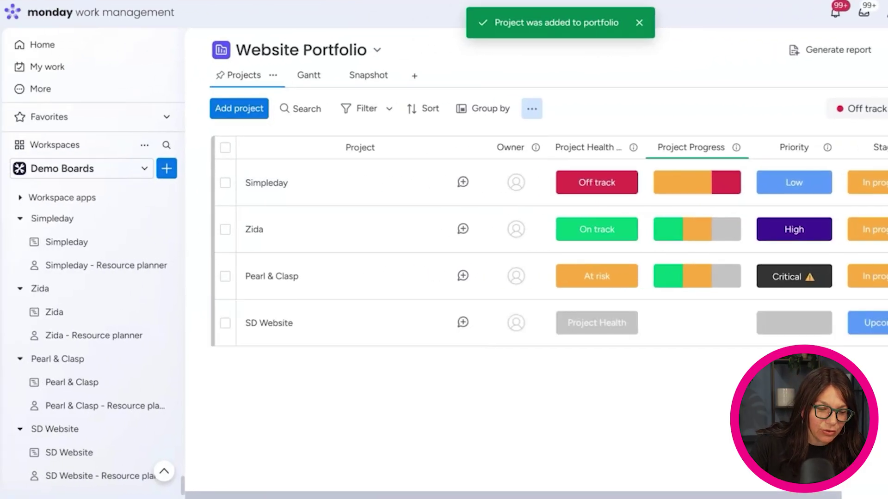
Step: Open the SD Website board and scroll across its Main table columns
{"action": "scroll", "coordinate": [75, 422], "scroll_direction": "down", "scroll_amount": 1}
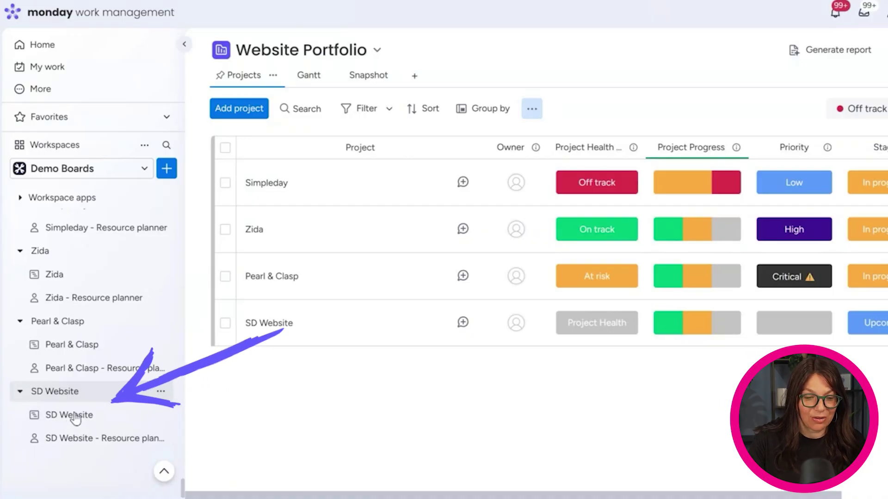
{"action": "left_click", "coordinate": [78, 419]}
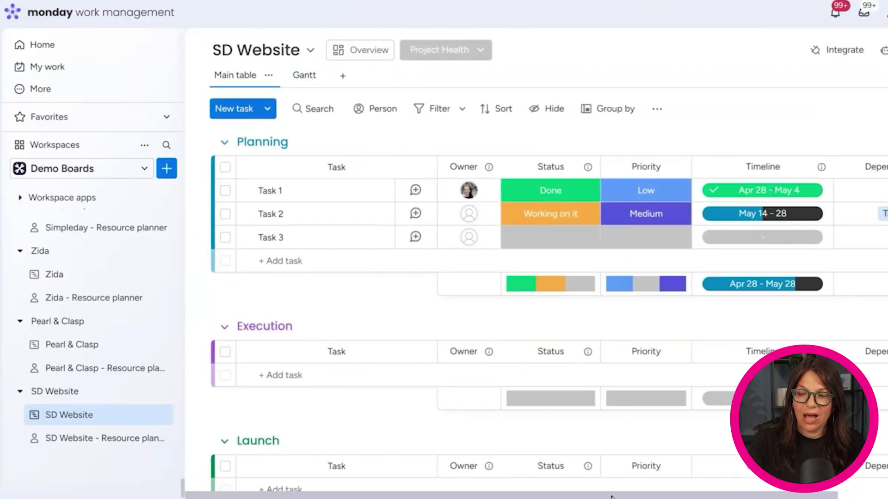
{"action": "scroll", "coordinate": [673, 494], "scroll_direction": "right", "scroll_amount": 2}
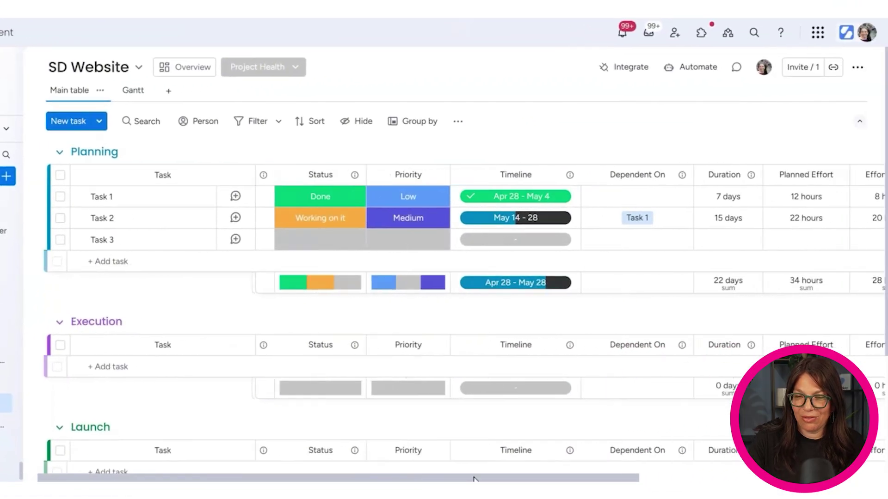
{"action": "left_click_drag", "start_coordinate": [473, 480], "coordinate": [768, 479]}
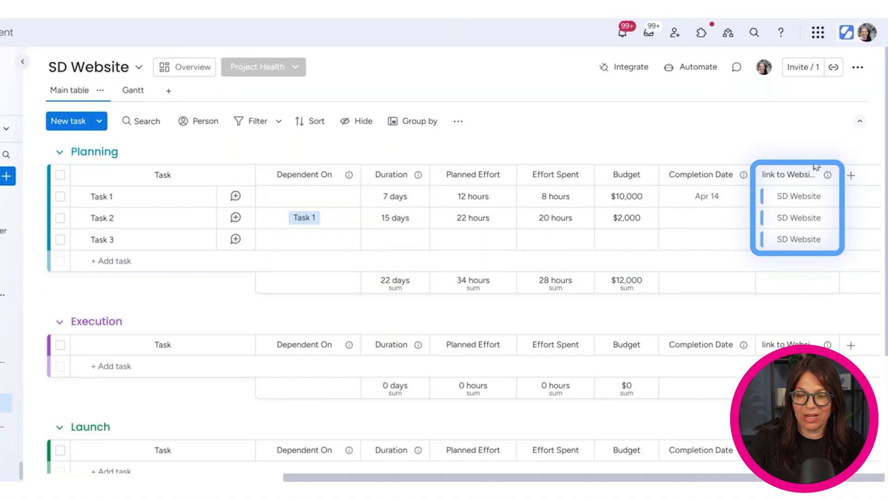
{"action": "left_click_drag", "start_coordinate": [591, 481], "coordinate": [228, 478]}
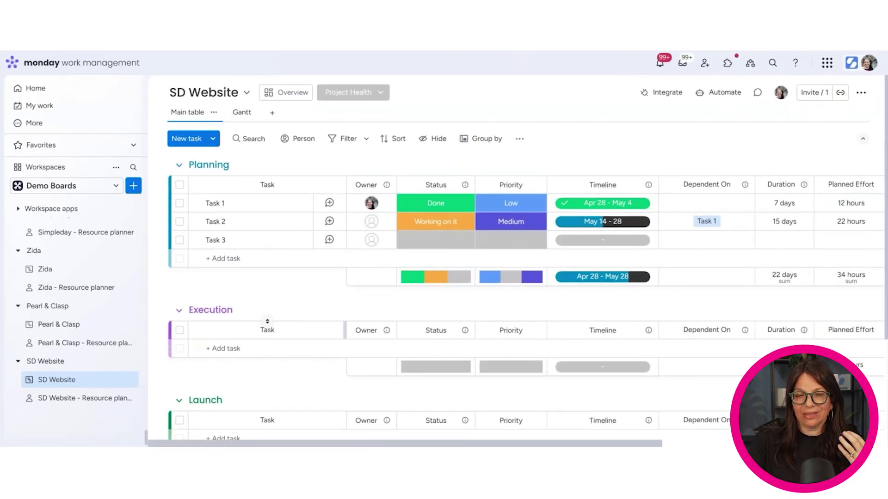
Step: Add Task 4 to the Planning group and review the group's columns
{"action": "left_click", "coordinate": [225, 258]}
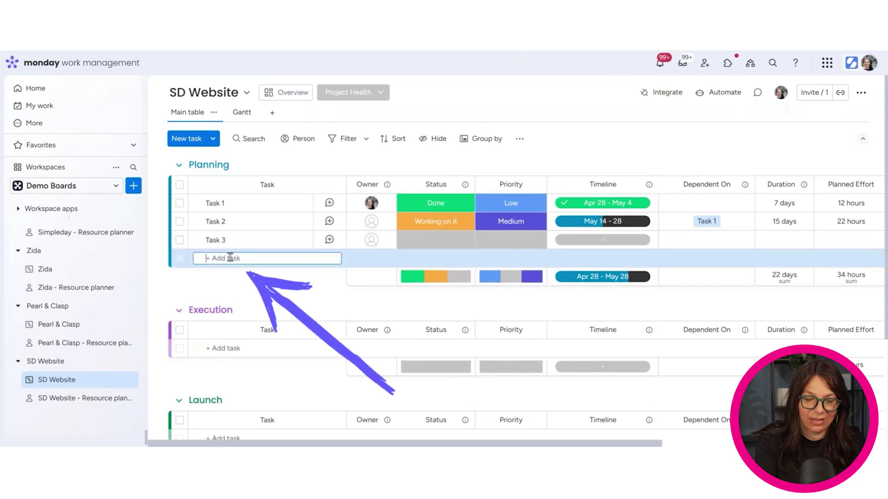
{"action": "type", "text": "Task"}
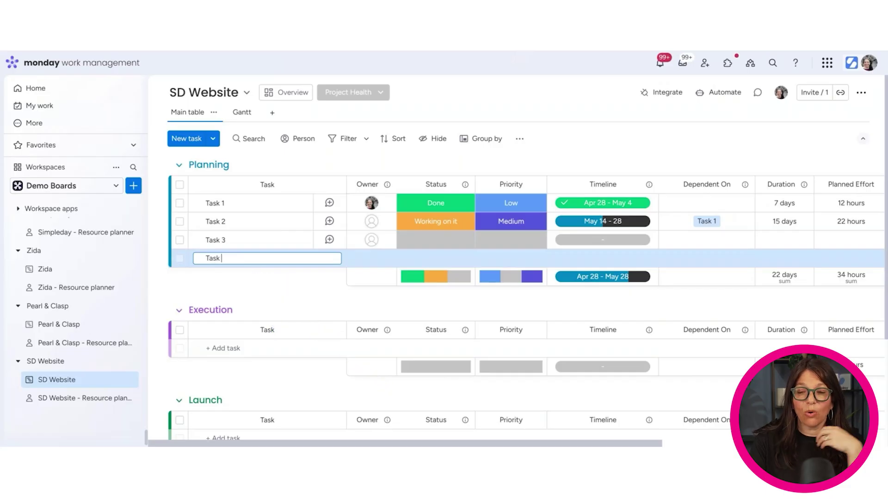
{"action": "key", "text": "Return"}
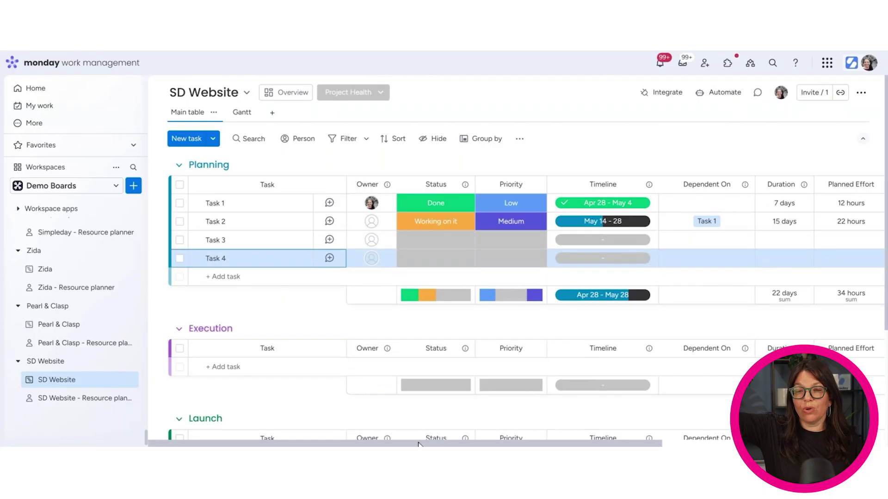
{"action": "left_click_drag", "start_coordinate": [418, 444], "coordinate": [641, 444]}
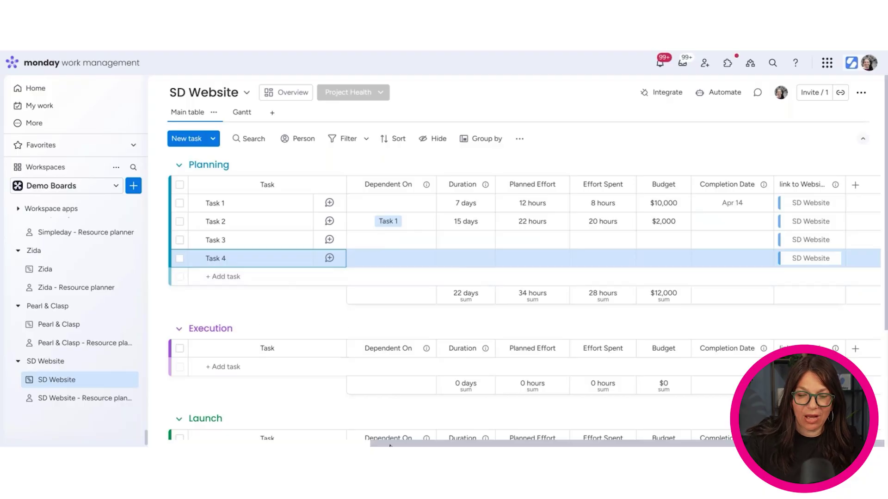
{"action": "scroll", "coordinate": [361, 446], "scroll_direction": "left", "scroll_amount": 3}
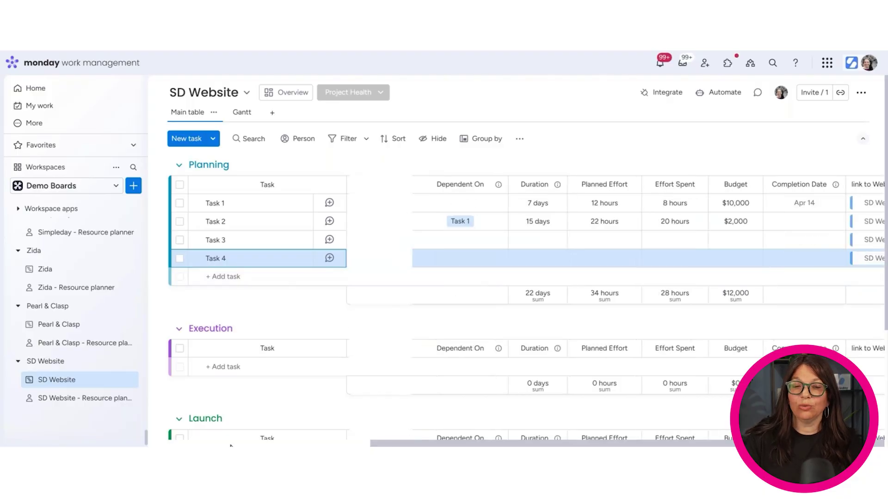
{"action": "scroll", "coordinate": [231, 445], "scroll_direction": "left", "scroll_amount": 10}
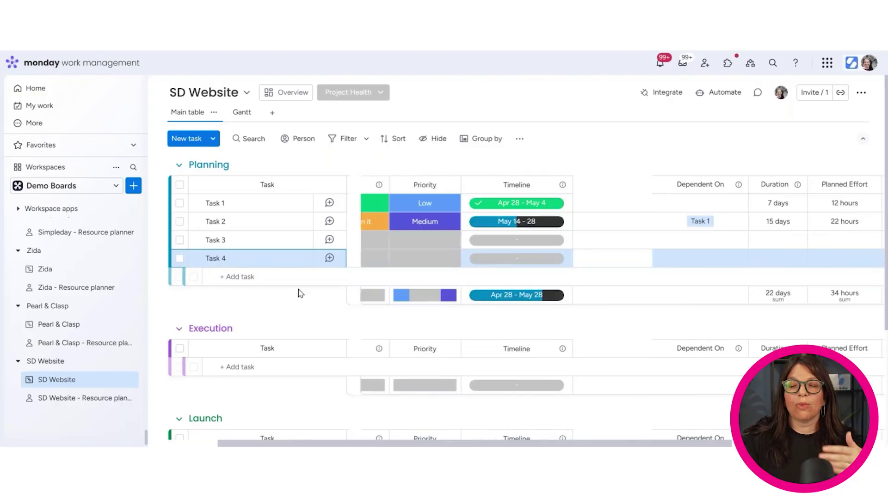
{"action": "scroll", "coordinate": [234, 394], "scroll_direction": "left", "scroll_amount": 3}
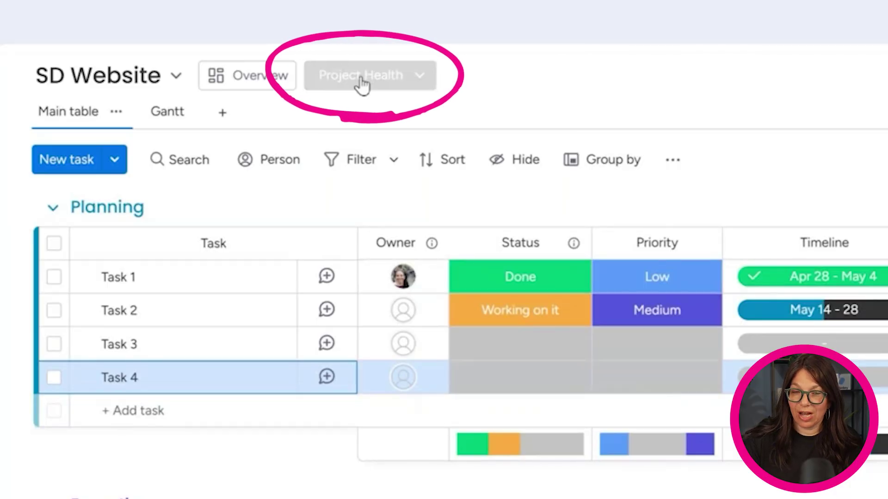
Step: Mark the SD Website project's health On track, skipping the note
{"action": "left_click", "coordinate": [363, 83]}
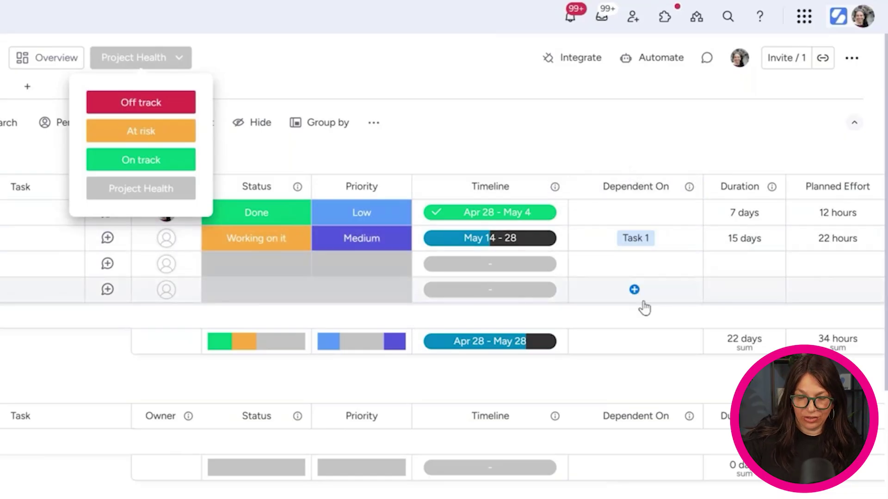
{"action": "left_click", "coordinate": [141, 160]}
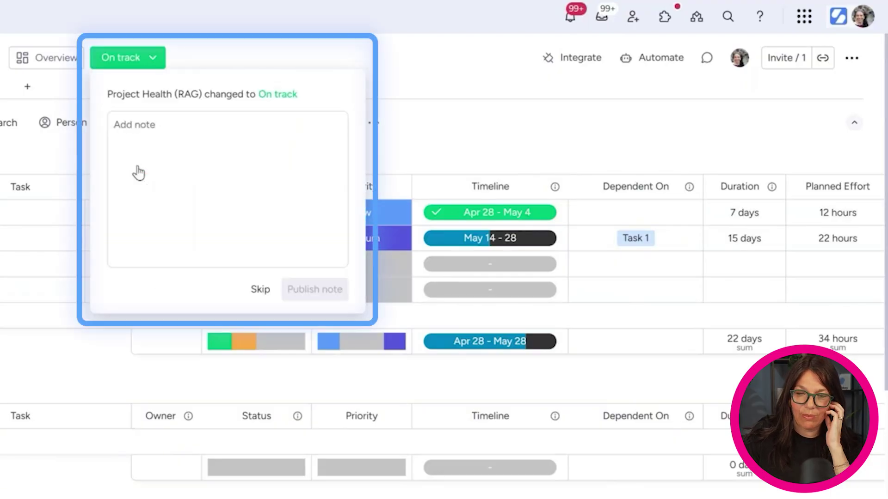
{"action": "left_click", "coordinate": [424, 89]}
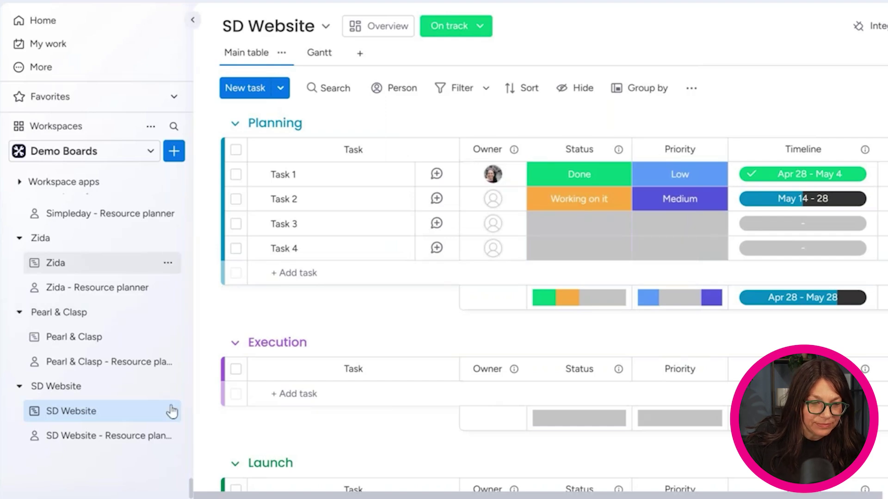
{"action": "scroll", "coordinate": [124, 333], "scroll_direction": "up", "scroll_amount": 5}
{"action": "scroll", "coordinate": [124, 333], "scroll_direction": "down", "scroll_amount": 5}
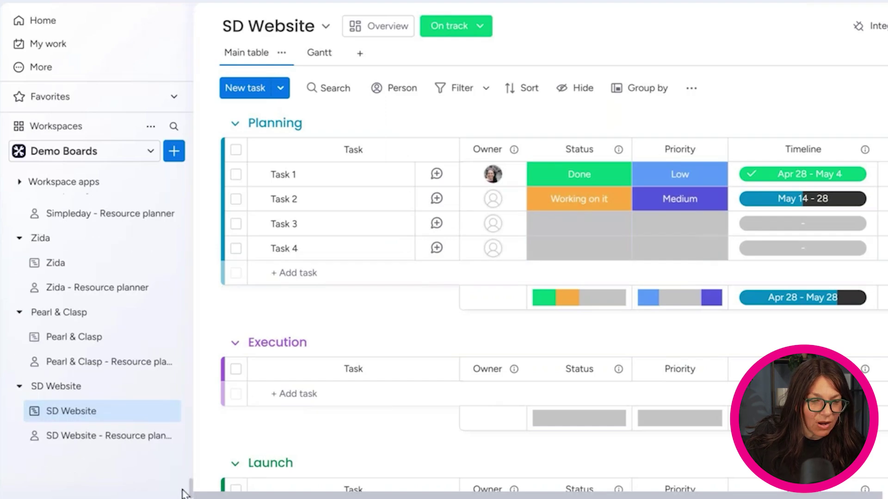
{"action": "scroll", "coordinate": [188, 481], "scroll_direction": "up", "scroll_amount": 5}
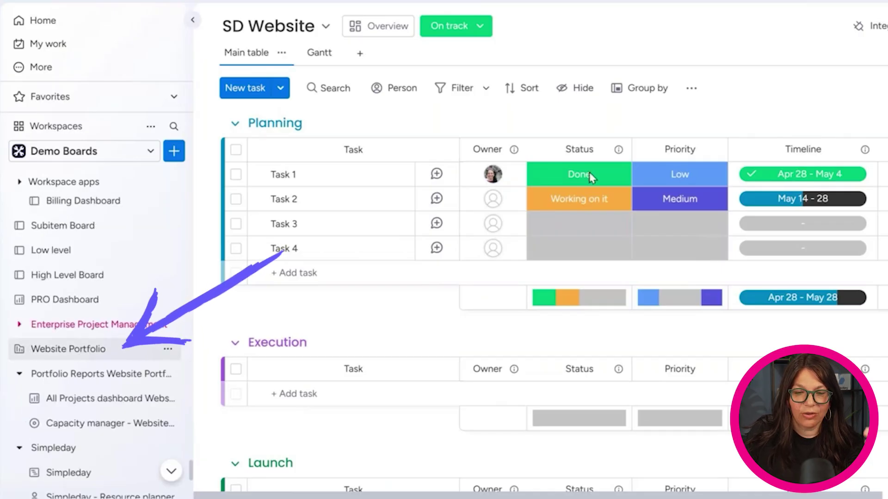
Step: Show the Website Portfolio board's Snapshot view
{"action": "left_click", "coordinate": [65, 349]}
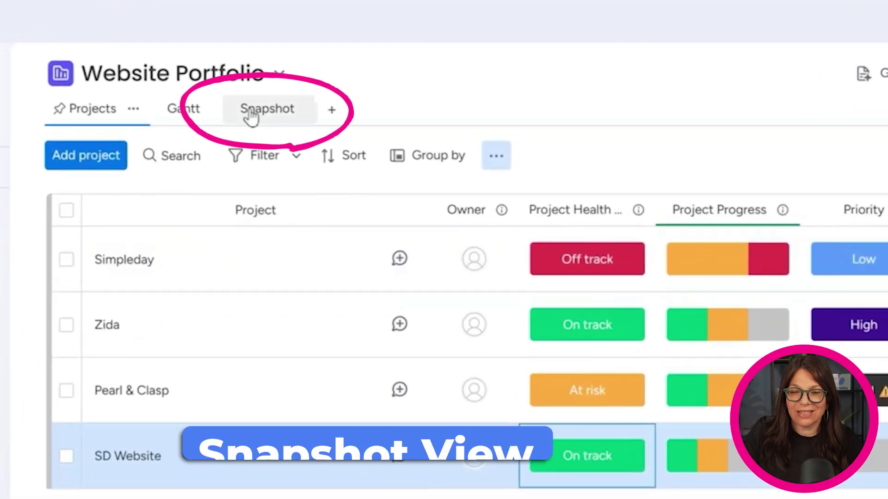
{"action": "left_click", "coordinate": [254, 117]}
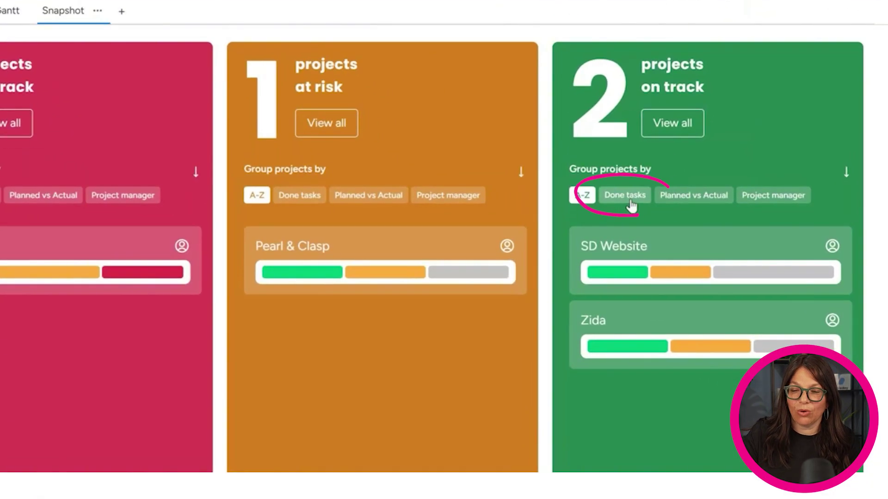
Step: Regroup Snapshot cards by done tasks, planned vs actual, project manager, then alphabetically
{"action": "left_click", "coordinate": [632, 203]}
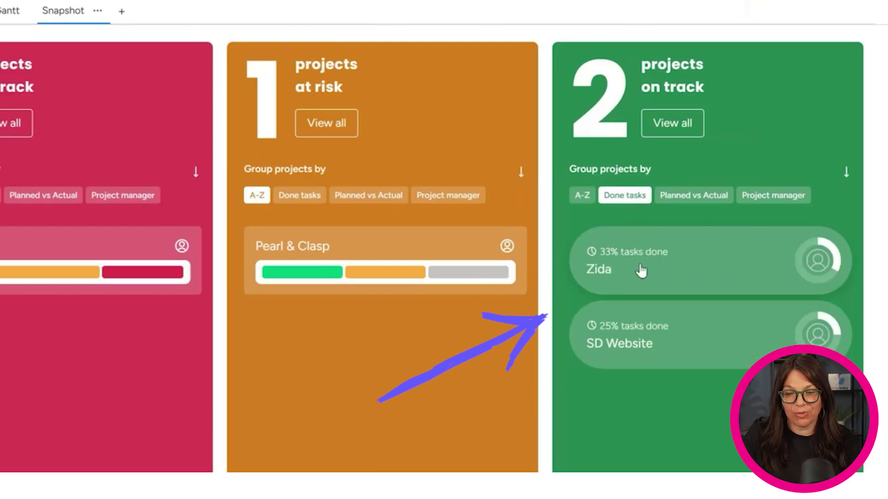
{"action": "left_click", "coordinate": [682, 196]}
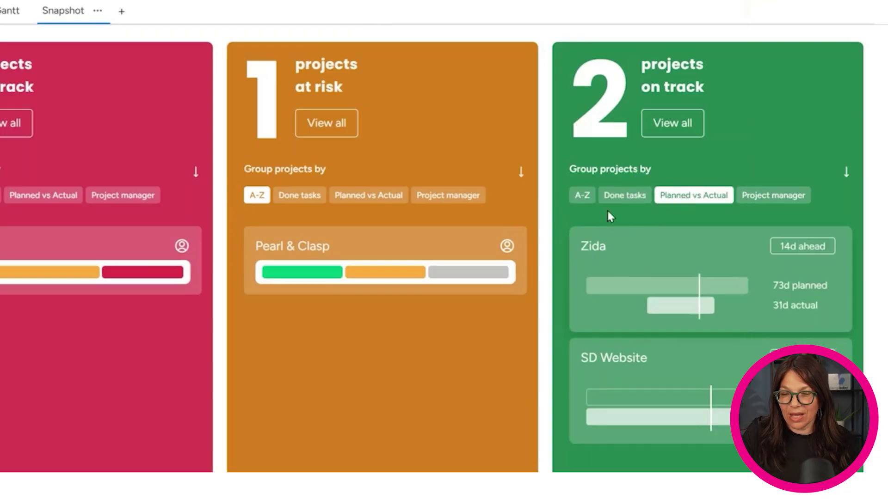
{"action": "left_click", "coordinate": [763, 198]}
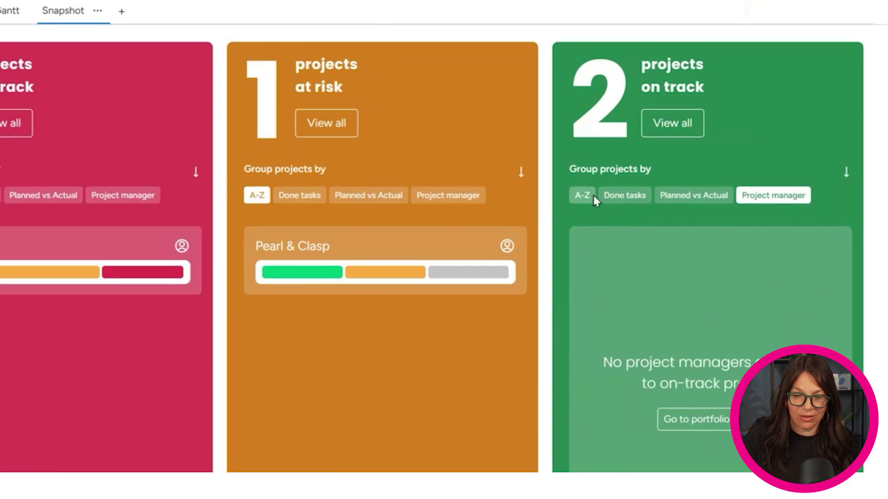
{"action": "left_click", "coordinate": [449, 198]}
{"action": "left_click", "coordinate": [121, 198]}
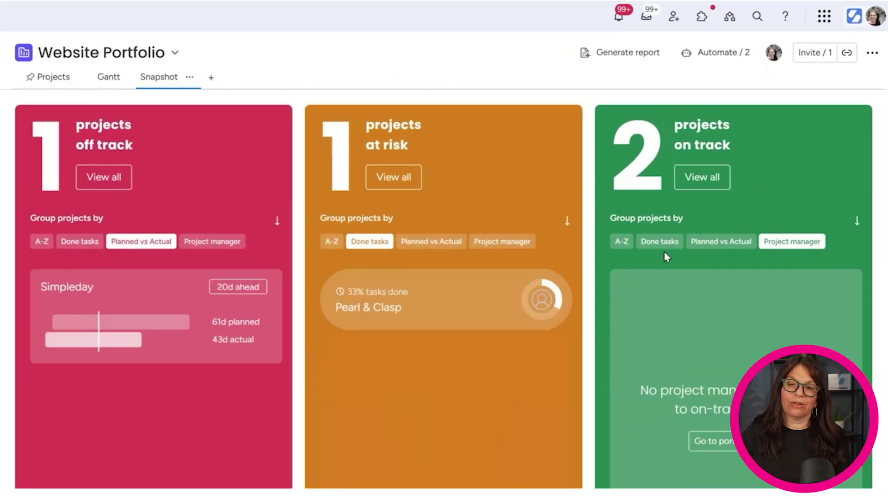
{"action": "left_click", "coordinate": [622, 241]}
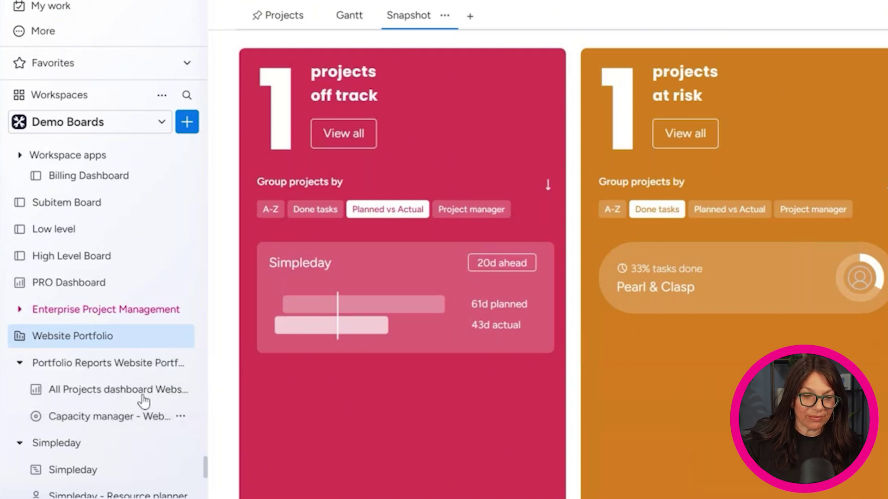
Step: Open the SD Website resource planner and start adding a new resource
{"action": "scroll", "coordinate": [144, 401], "scroll_direction": "down", "scroll_amount": 6}
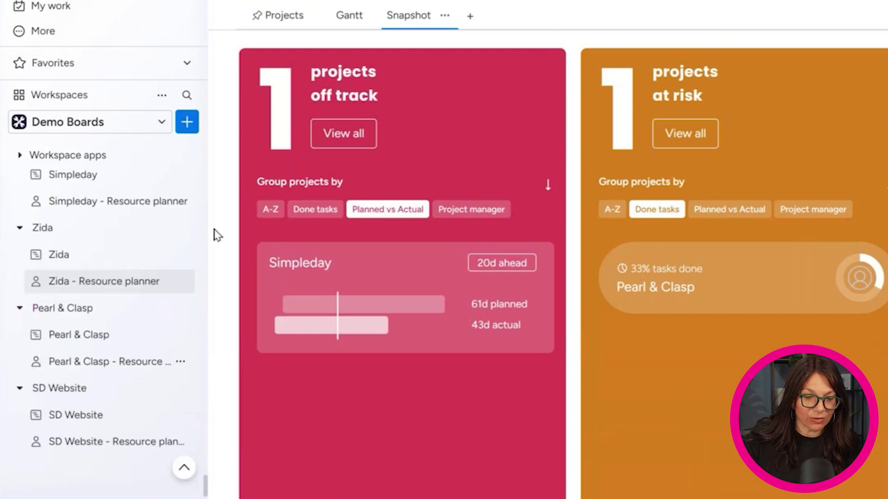
{"action": "left_click", "coordinate": [107, 442]}
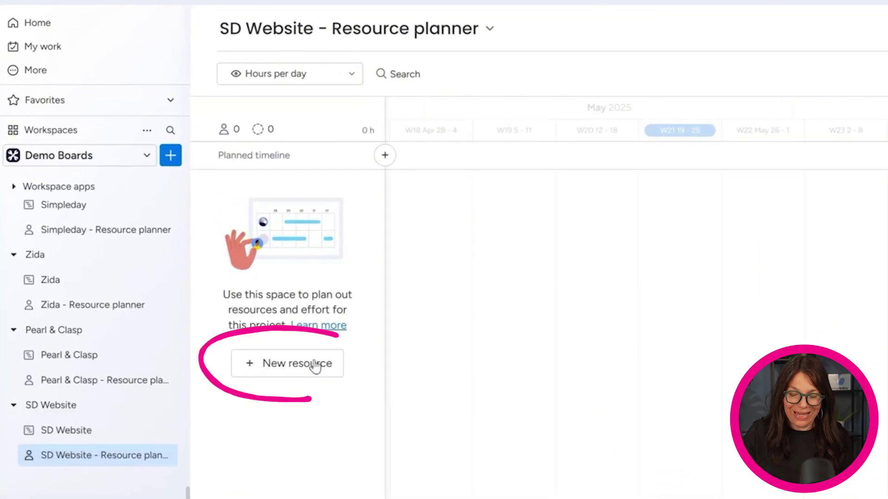
{"action": "left_click", "coordinate": [287, 364]}
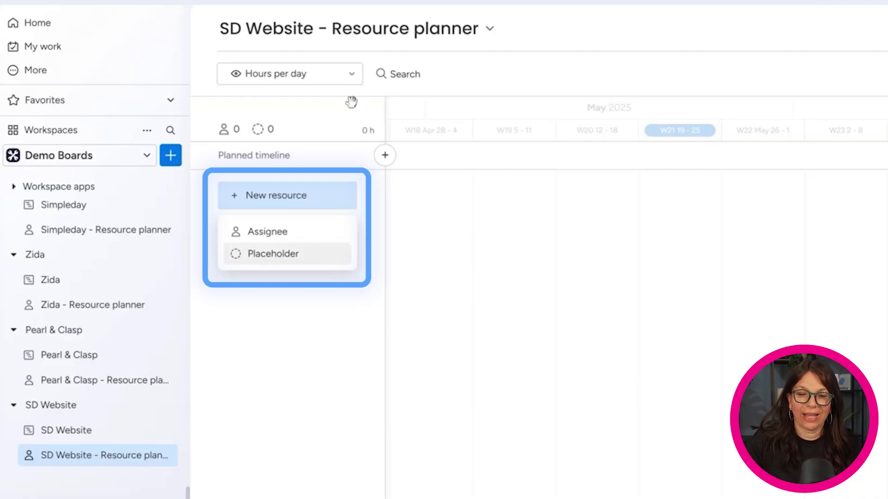
Step: Add the CEO as an assignee, plus Project Manager, Developer and Designer placeholders
{"action": "left_click", "coordinate": [270, 237]}
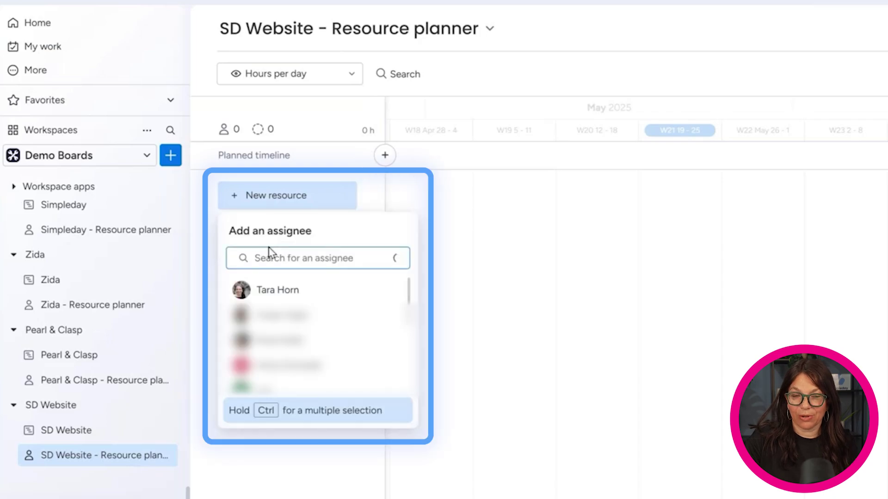
{"action": "left_click", "coordinate": [275, 291]}
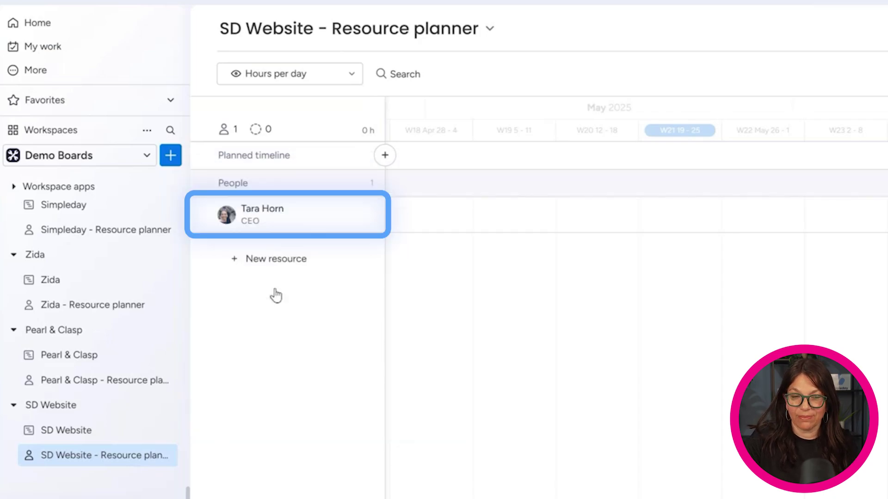
{"action": "left_click", "coordinate": [289, 262]}
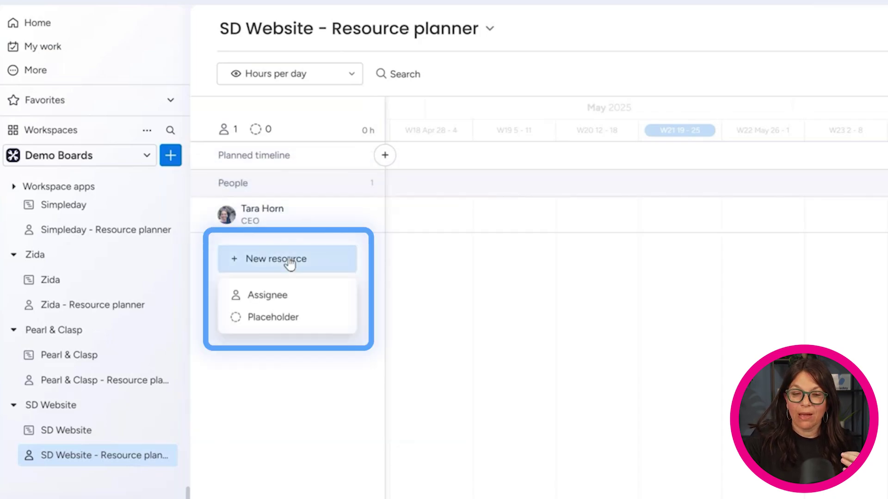
{"action": "left_click", "coordinate": [283, 324]}
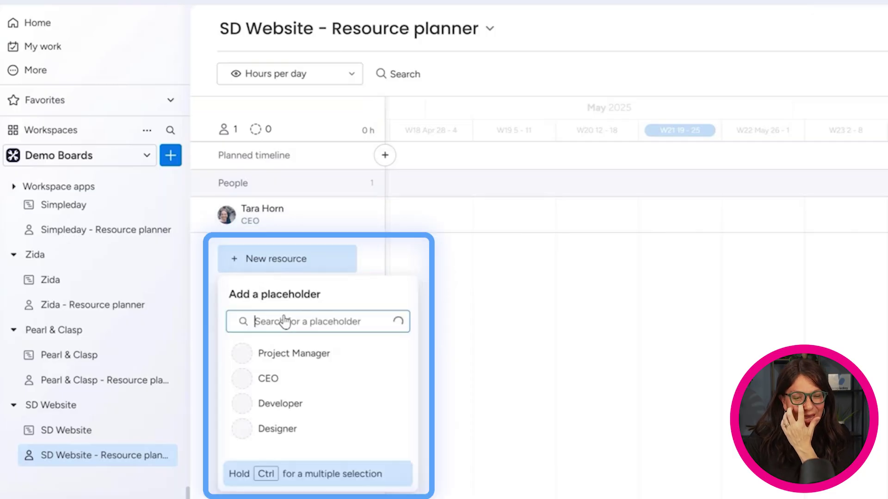
{"action": "left_click", "coordinate": [301, 360]}
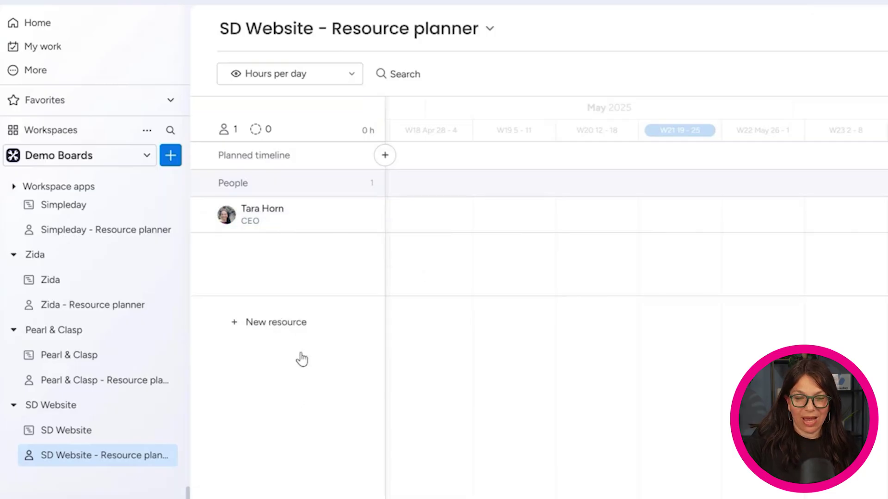
{"action": "left_click", "coordinate": [283, 323]}
{"action": "left_click", "coordinate": [273, 380]}
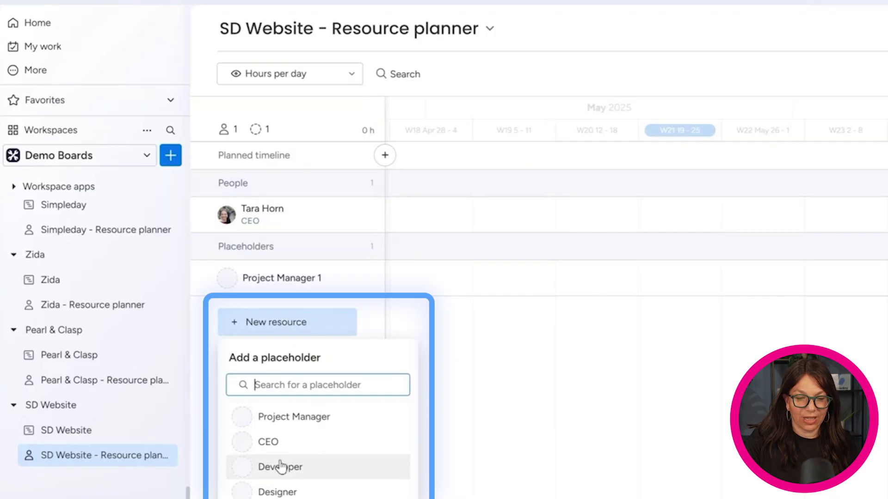
{"action": "left_click", "coordinate": [281, 468]}
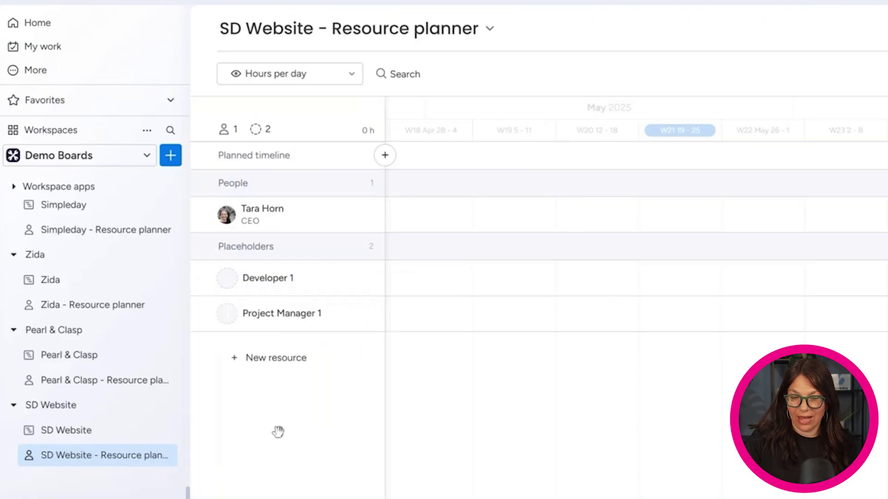
{"action": "left_click", "coordinate": [278, 362]}
{"action": "left_click", "coordinate": [276, 427]}
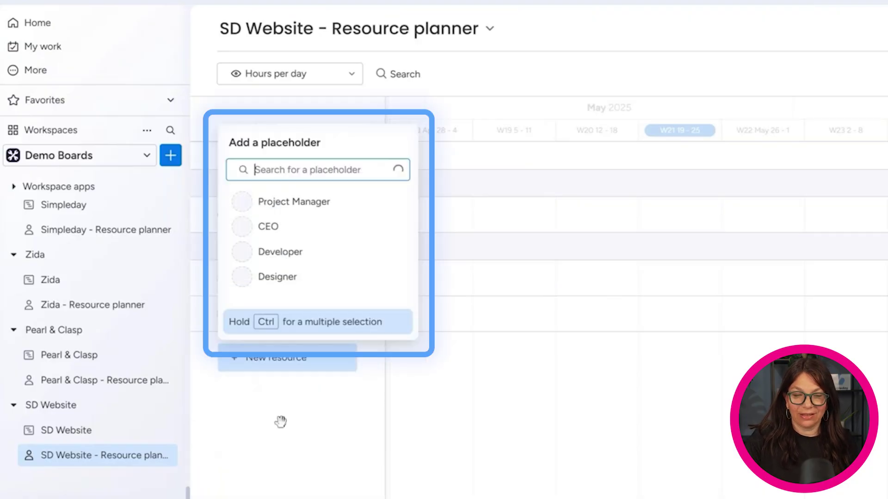
{"action": "left_click", "coordinate": [282, 278]}
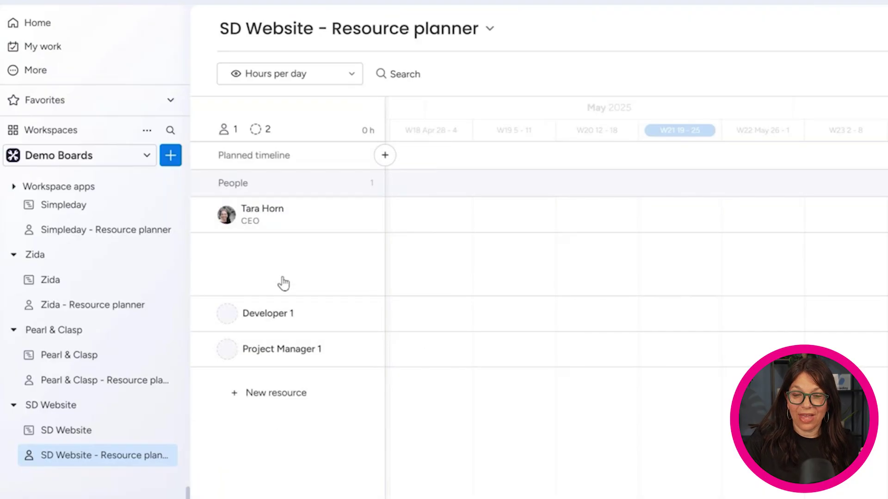
Step: Allocate Designer 1 at 4 h/d and Developer 1 at 8 h/d from May 12 to Jun 8
{"action": "left_click", "coordinate": [501, 279]}
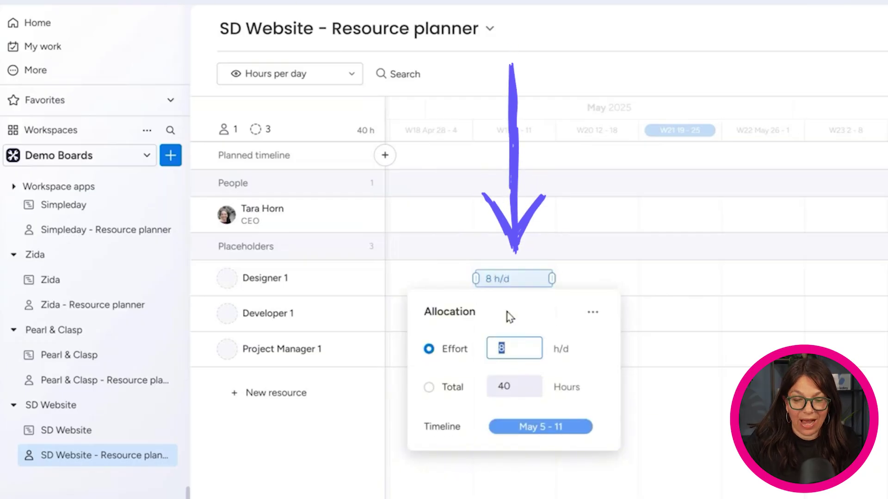
{"action": "type", "text": "4"}
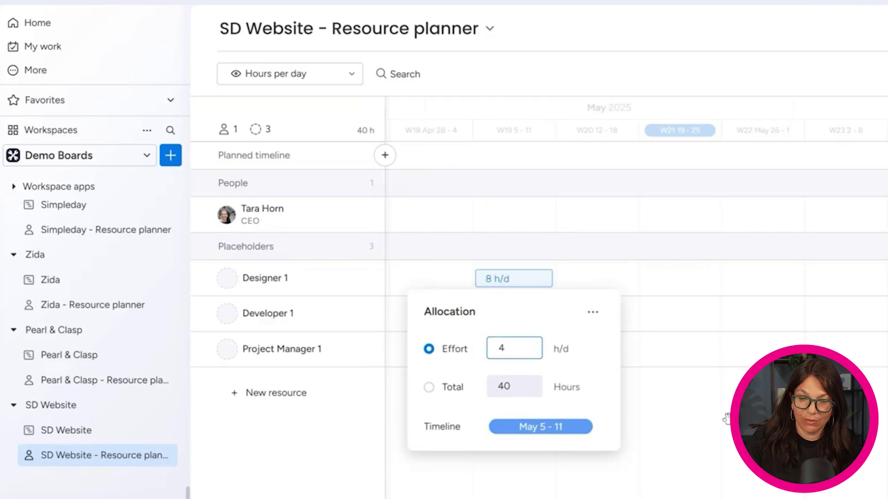
{"action": "left_click", "coordinate": [703, 420]}
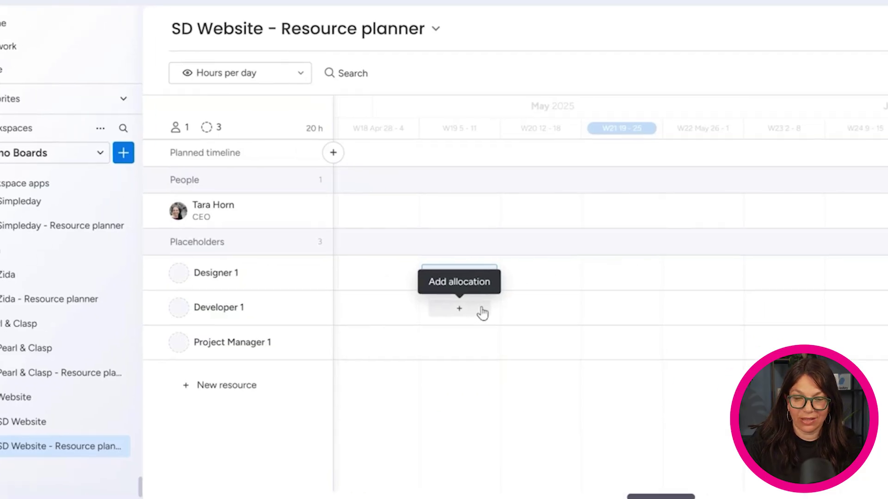
{"action": "left_click_drag", "start_coordinate": [546, 307], "coordinate": [819, 324]}
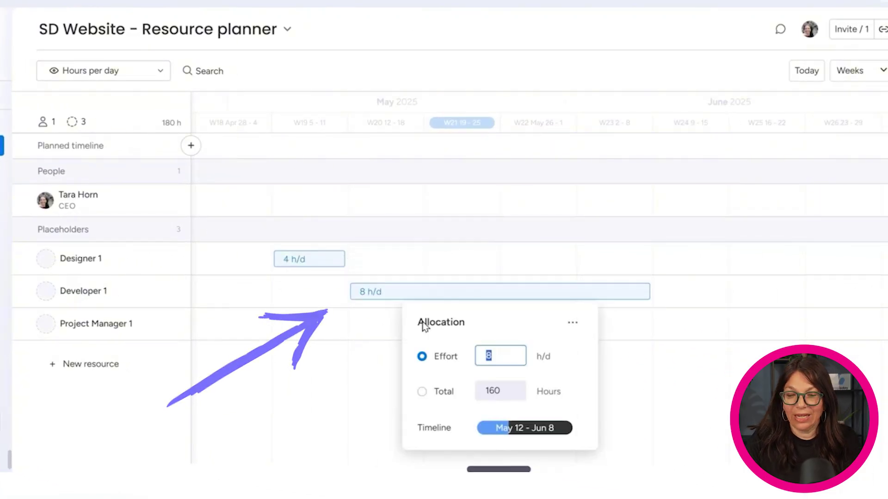
{"action": "left_click", "coordinate": [395, 319]}
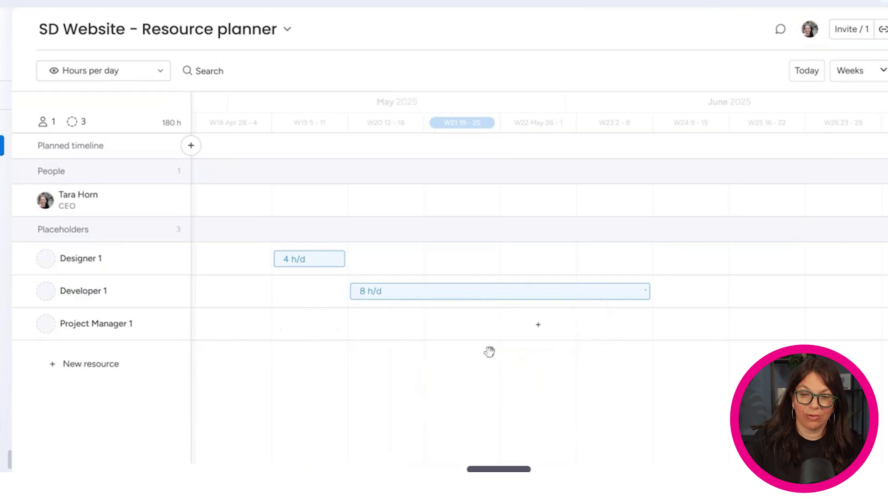
Step: Allocate the CEO at 6 h/d for May 5–18
{"action": "left_click_drag", "start_coordinate": [318, 211], "coordinate": [412, 202]}
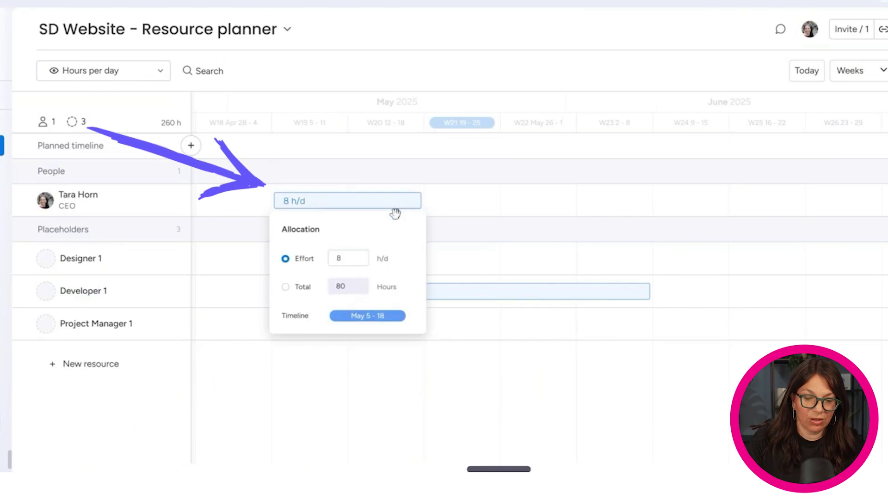
{"action": "double_click", "coordinate": [351, 265]}
{"action": "type", "text": "6"}
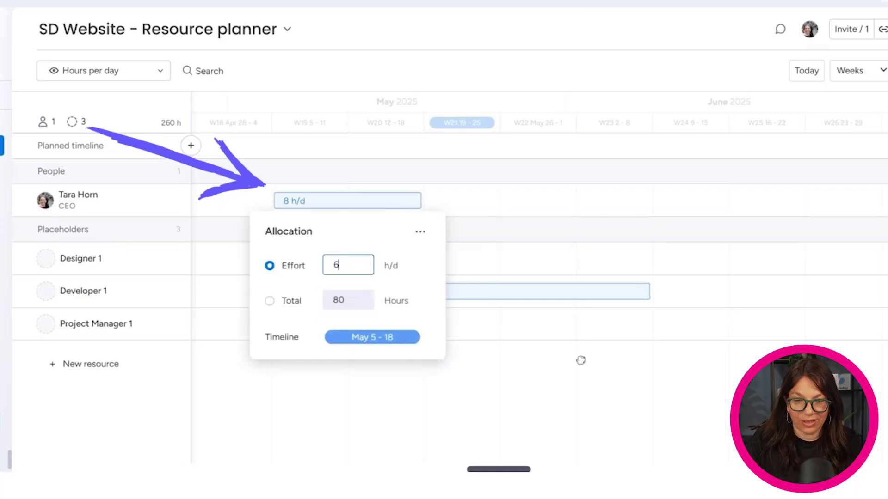
{"action": "left_click", "coordinate": [474, 386]}
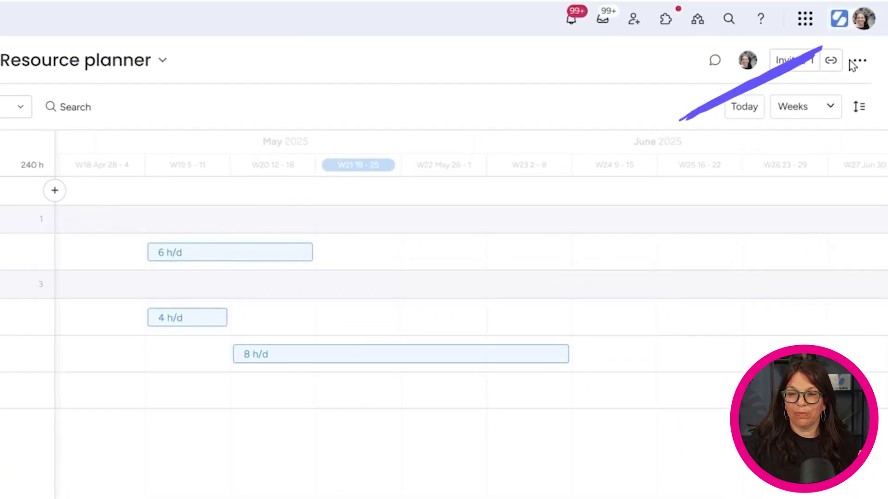
{"action": "left_click", "coordinate": [861, 27]}
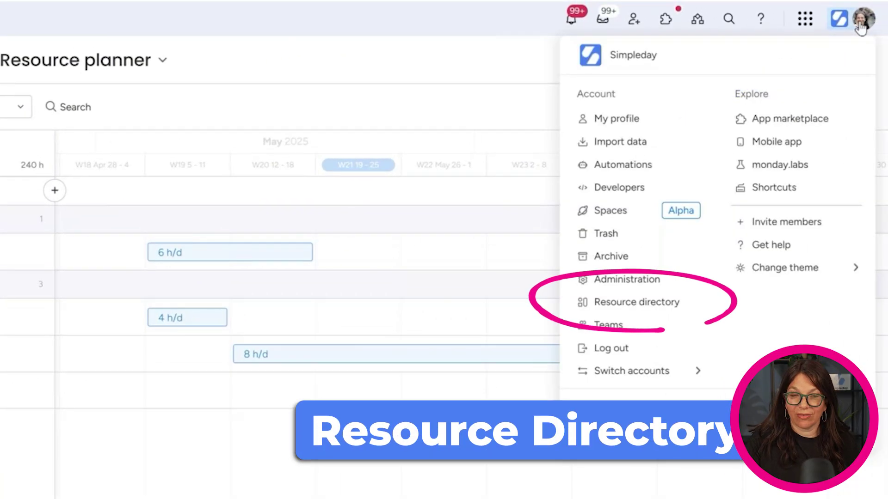
{"action": "left_click", "coordinate": [627, 304]}
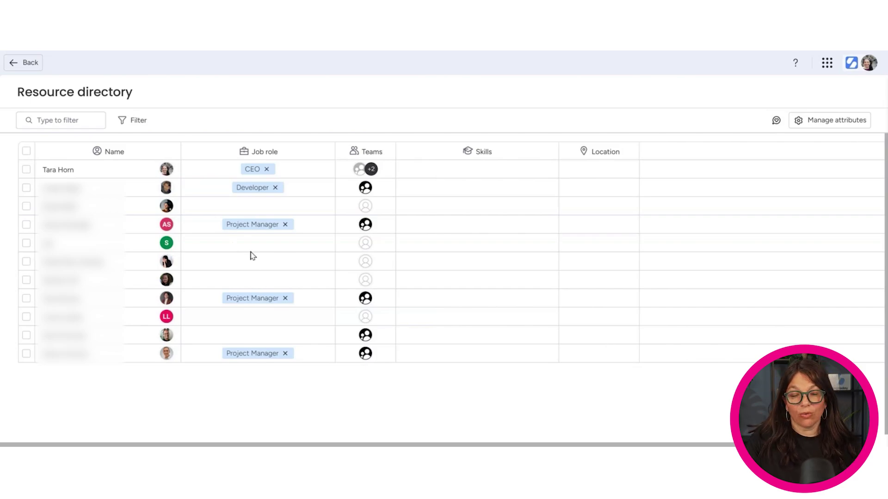
{"action": "left_click", "coordinate": [27, 68]}
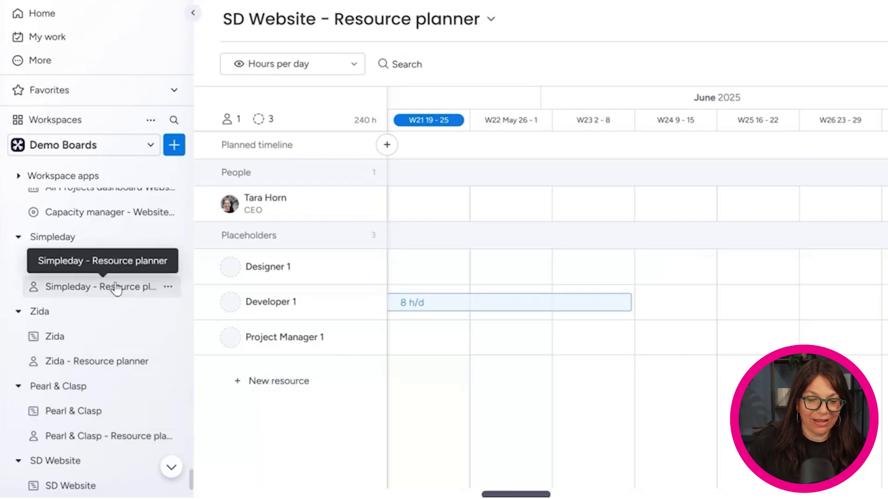
Step: Open the Website Portfolio Capacity manager and group its view by people
{"action": "left_click_drag", "start_coordinate": [192, 487], "coordinate": [189, 478]}
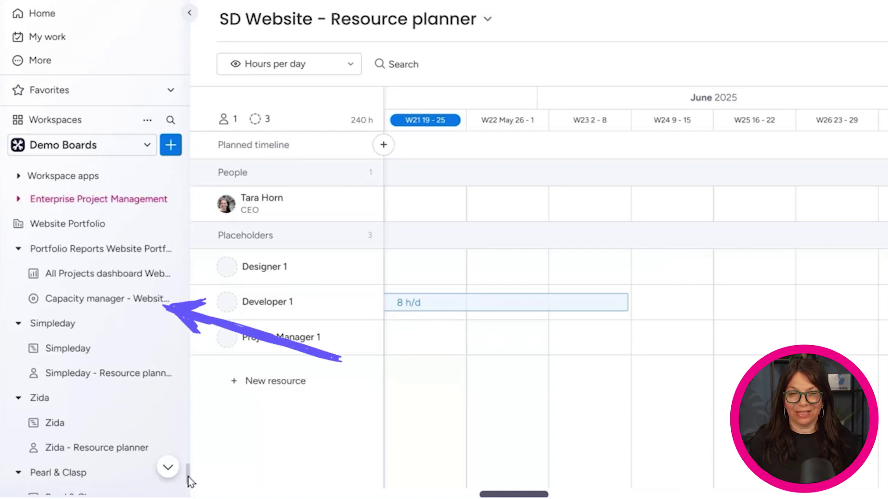
{"action": "left_click", "coordinate": [115, 301]}
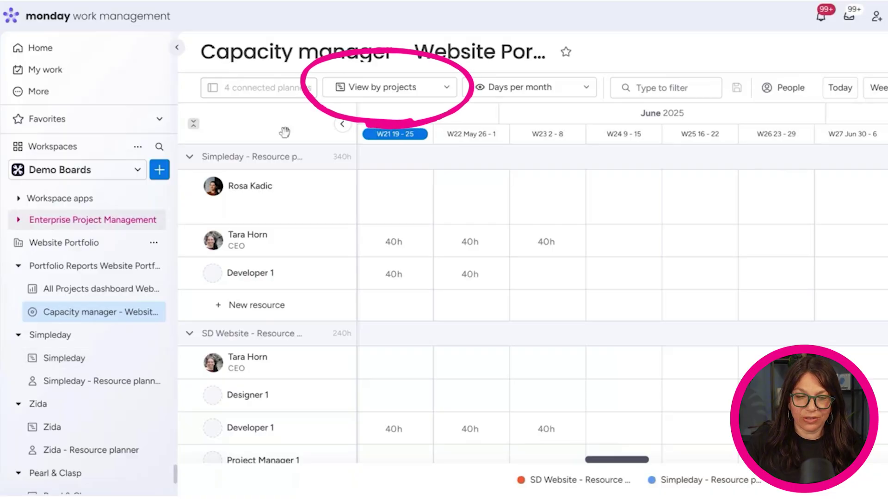
{"action": "left_click", "coordinate": [373, 92]}
{"action": "left_click", "coordinate": [374, 117]}
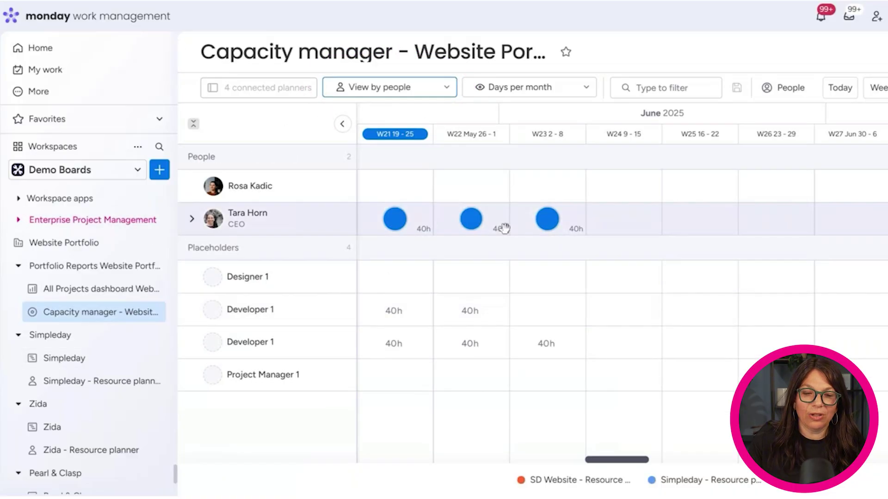
Step: Check the workload unit choices and expand the CEO's row to show her allocations
{"action": "left_click", "coordinate": [386, 90]}
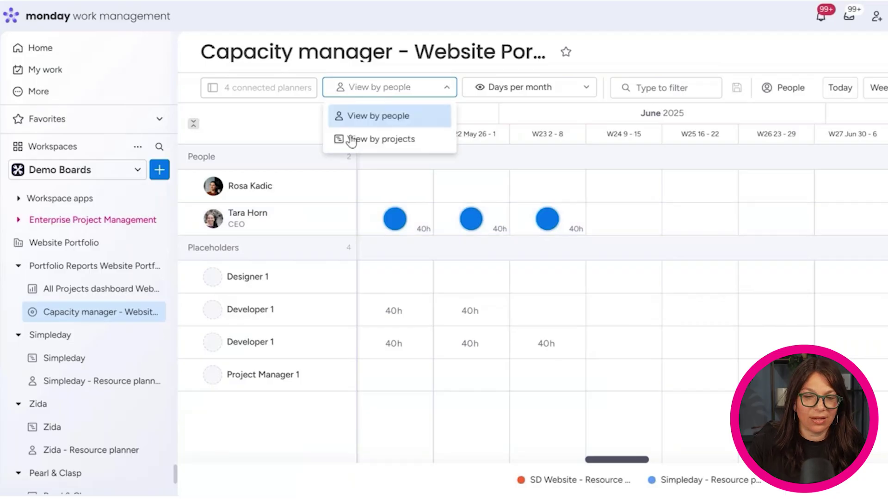
{"action": "left_click", "coordinate": [553, 93]}
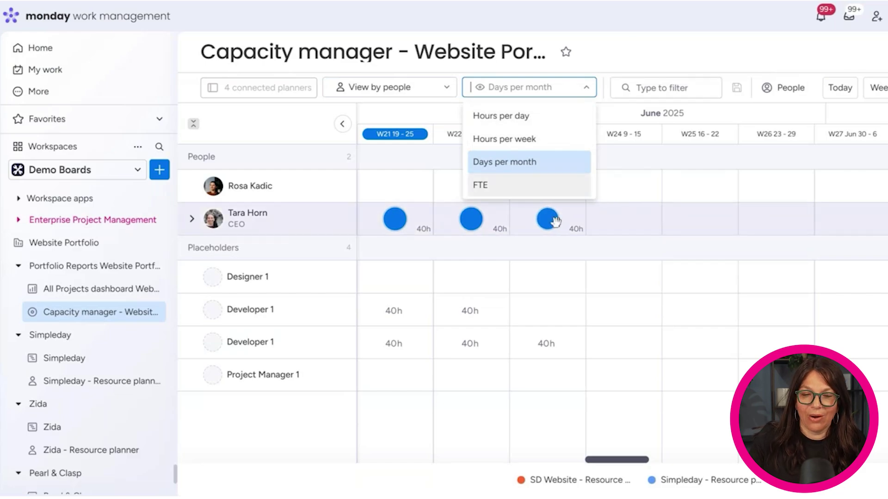
{"action": "mouse_move", "coordinate": [550, 223]}
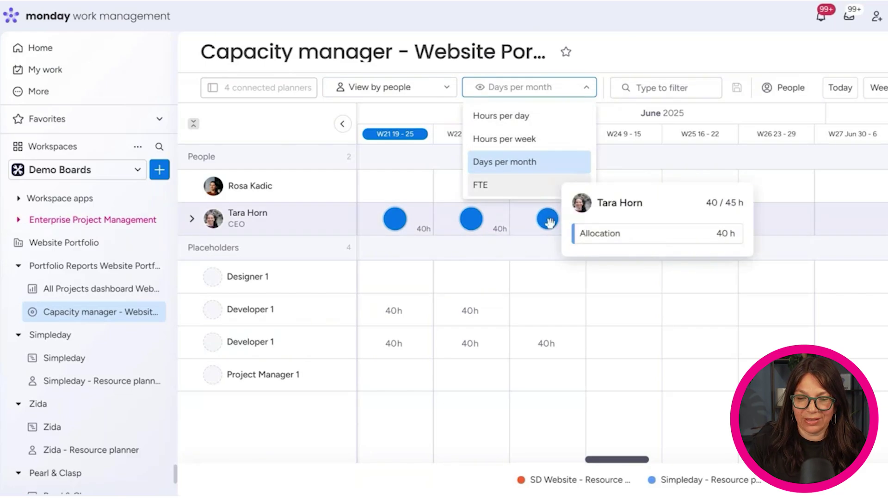
{"action": "left_click", "coordinate": [550, 223]}
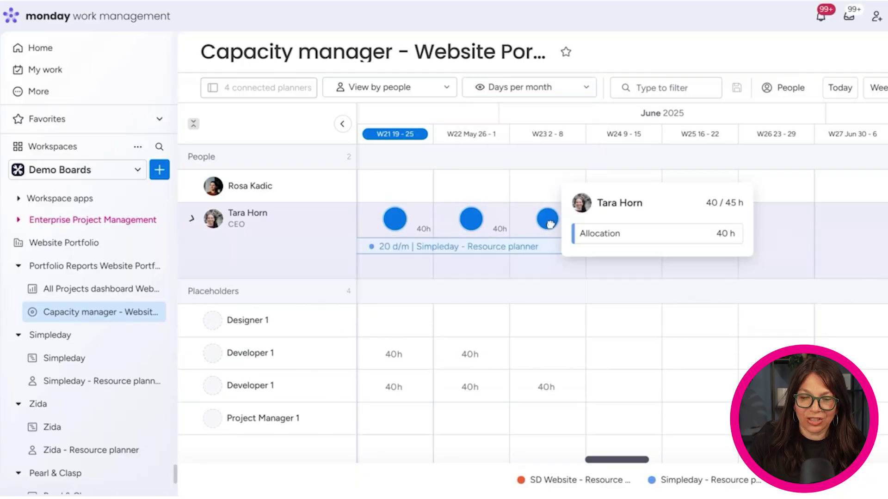
Step: Drag the CEO's 15 d/m SD Website allocation into June, dropping her May load from 70h to 40h
{"action": "scroll", "coordinate": [463, 259], "scroll_direction": "left", "scroll_amount": 5}
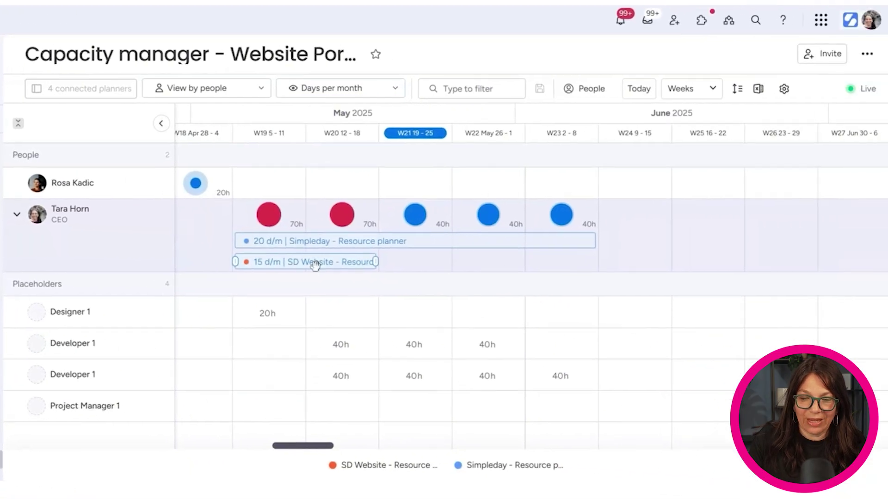
{"action": "left_click_drag", "start_coordinate": [315, 265], "coordinate": [657, 275]}
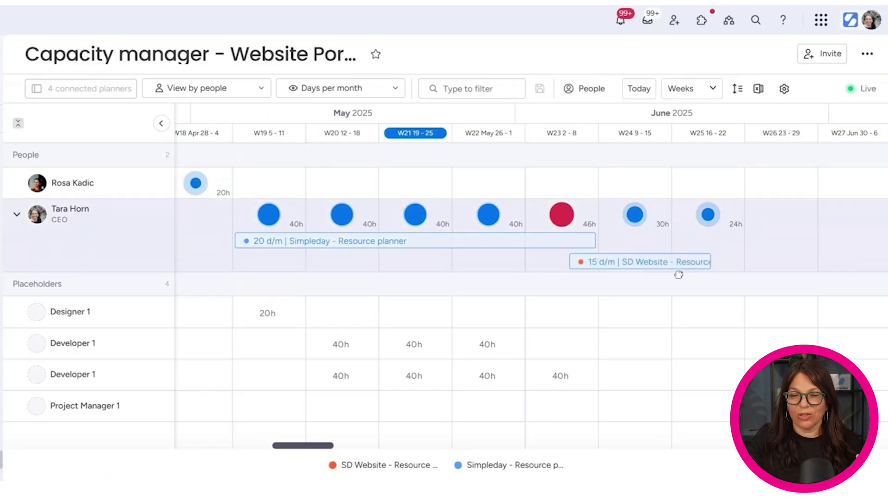
{"action": "scroll", "coordinate": [678, 275], "scroll_direction": "left", "scroll_amount": 2}
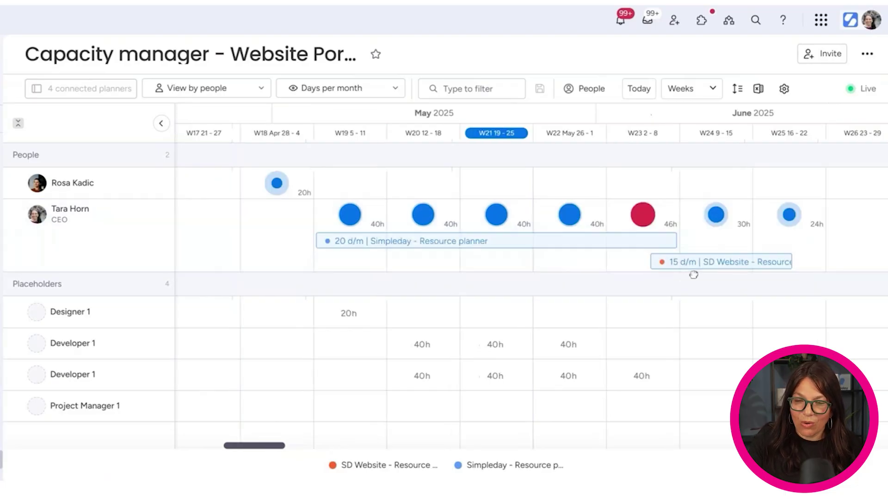
{"action": "left_click_drag", "start_coordinate": [693, 275], "coordinate": [661, 268]}
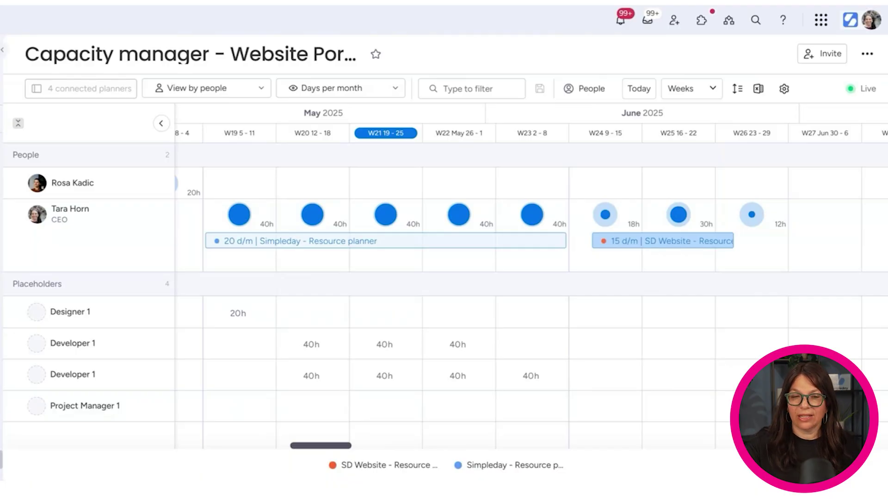
Step: Review the All Projects dashboard: 13 tasks, 3 completed, 10 incomplete, $48,000 budget, plus effort charts
{"action": "left_click", "coordinate": [73, 281]}
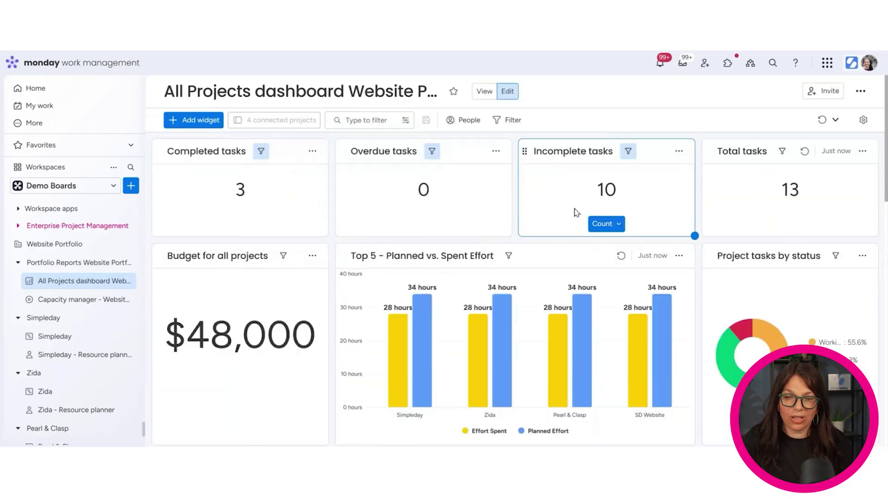
{"action": "scroll", "coordinate": [858, 211], "scroll_direction": "down", "scroll_amount": 2}
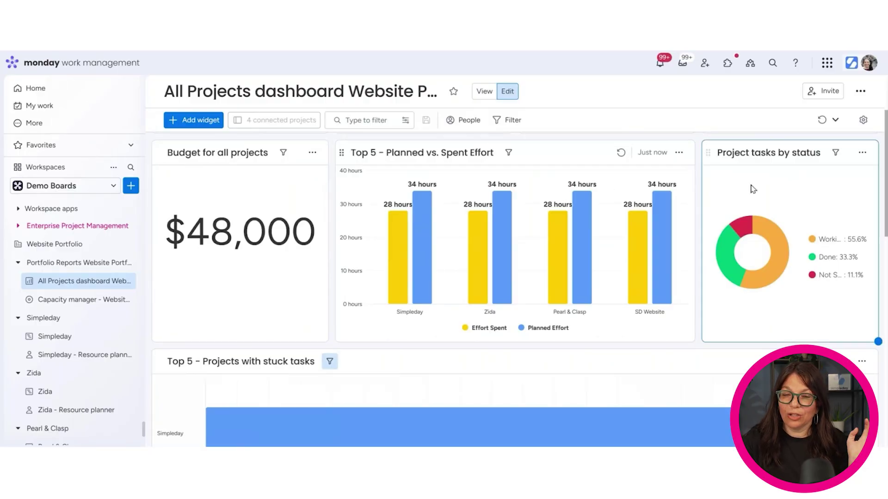
{"action": "scroll", "coordinate": [462, 229], "scroll_direction": "down", "scroll_amount": 8}
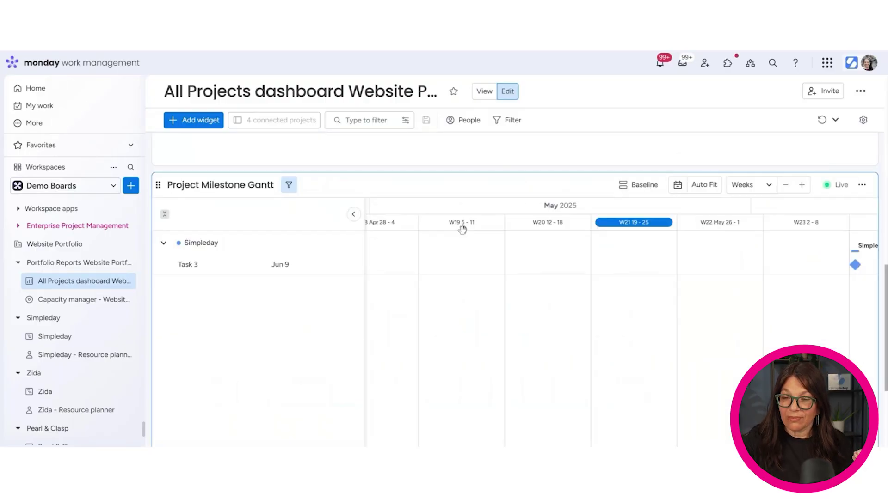
{"action": "scroll", "coordinate": [886, 315], "scroll_direction": "down", "scroll_amount": 1}
{"action": "left_click_drag", "start_coordinate": [885, 315], "coordinate": [874, 103]}
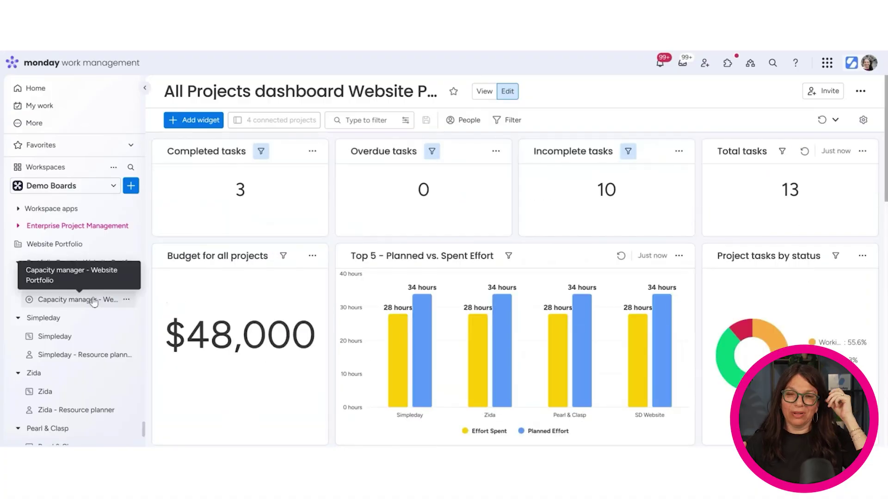